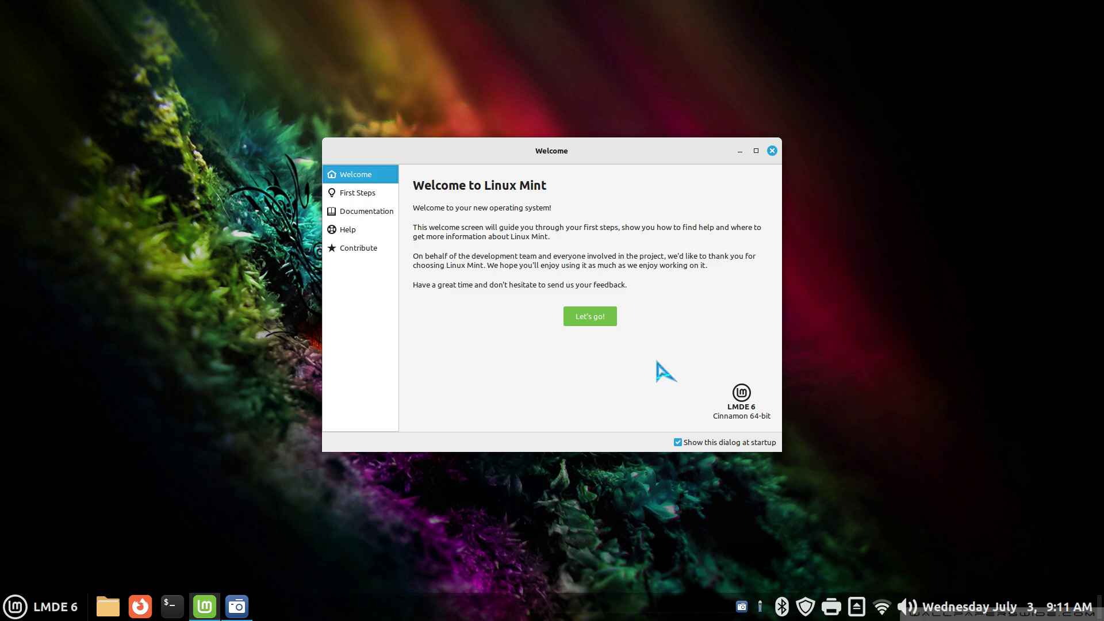
Close the Welcome to Linux Mint window
left_click(772, 152)
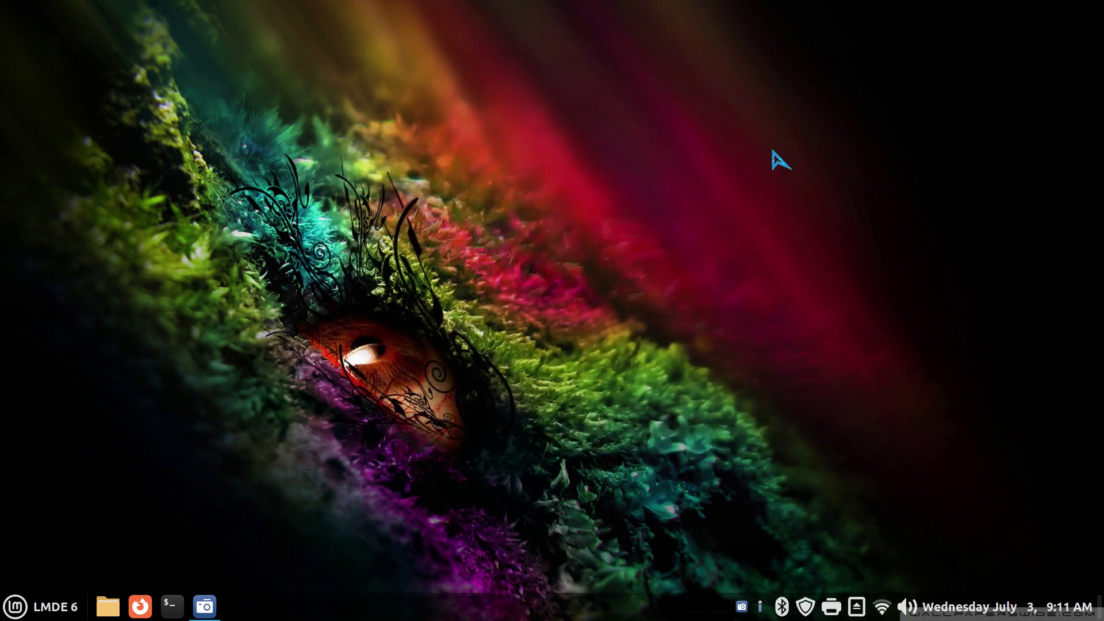
Search 'sy' in the menu and start Synaptic Package Manager, authenticating with the password
left_click(39, 612)
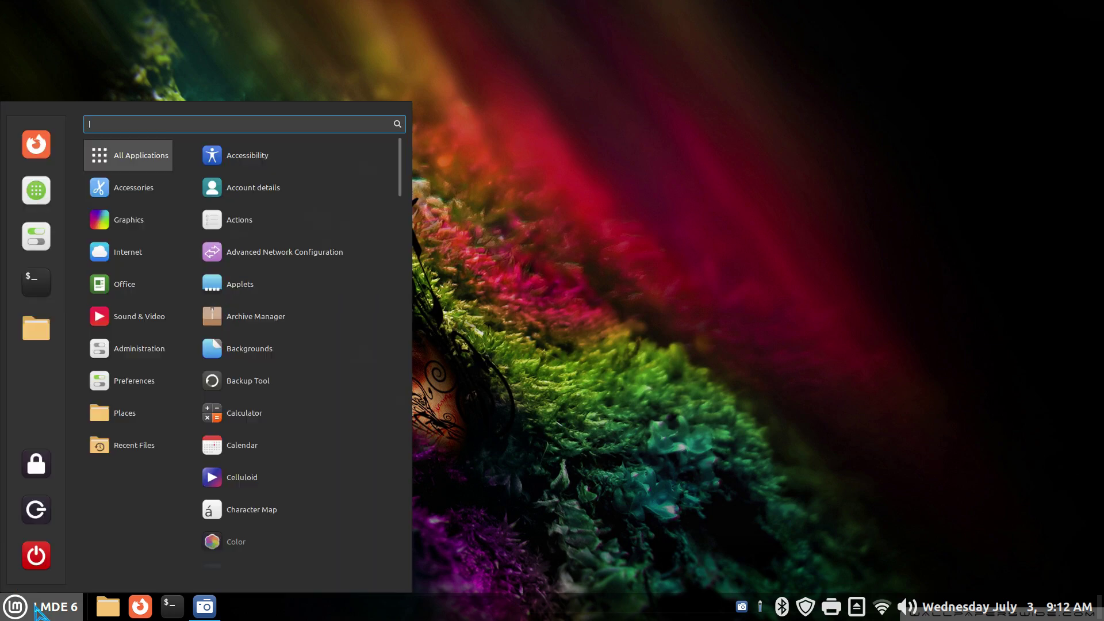
type("sy")
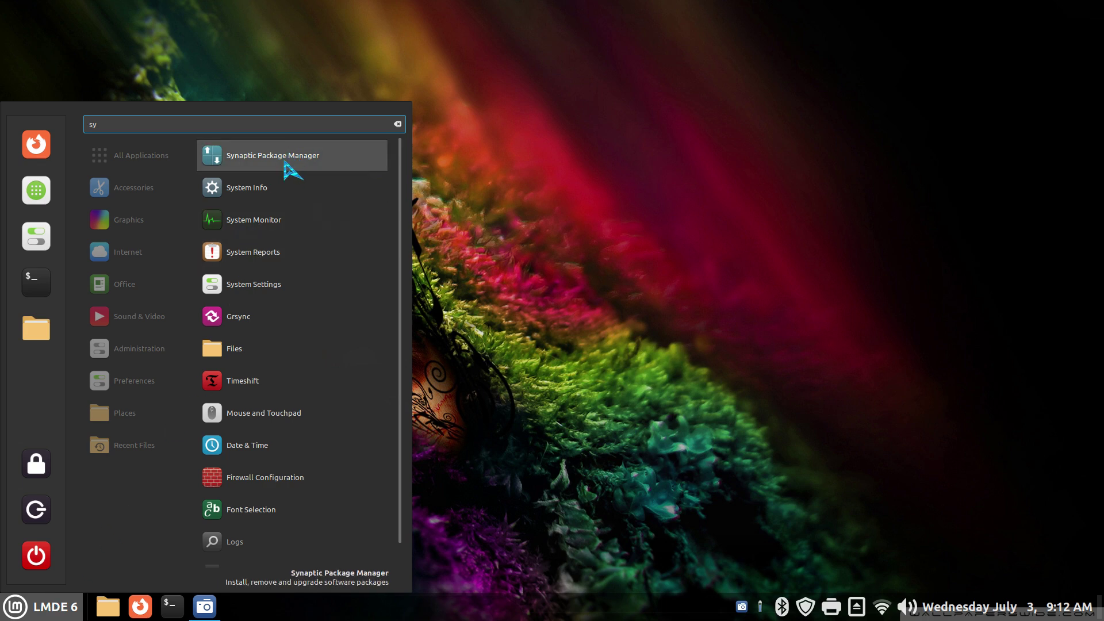
left_click(285, 163)
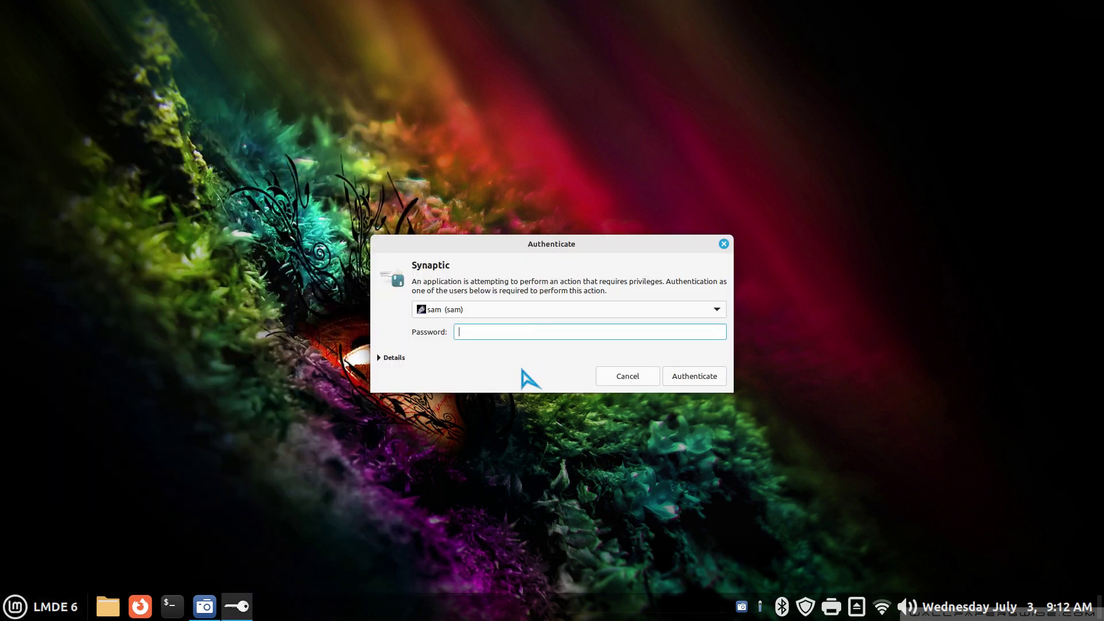
key("Return")
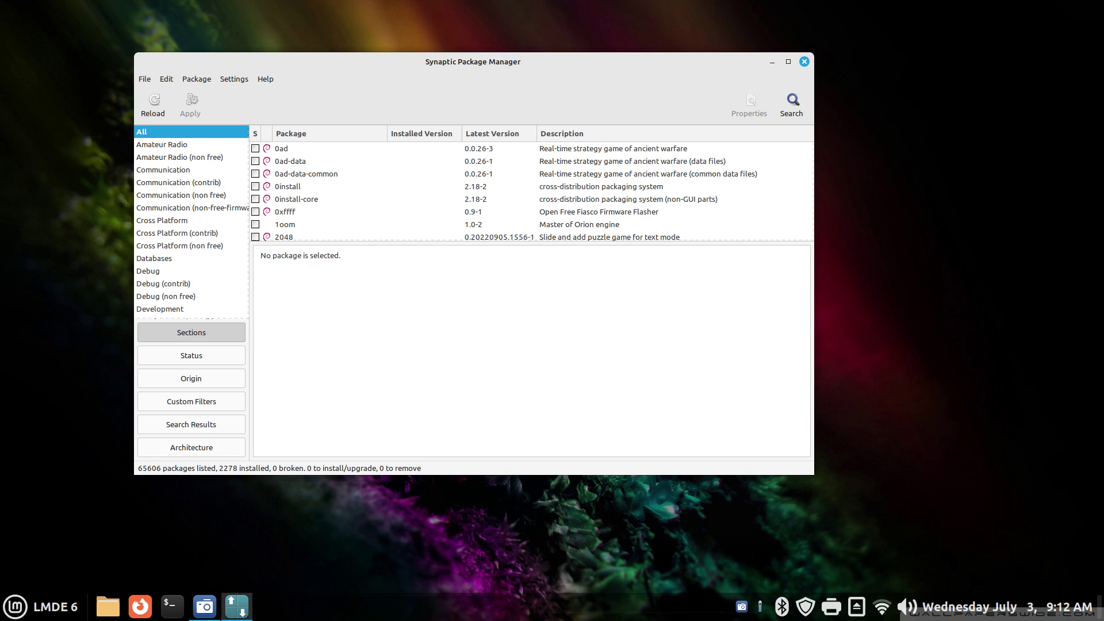
Open Synaptic's Settings > Repositories and move the Software Sources window aside
left_click(244, 80)
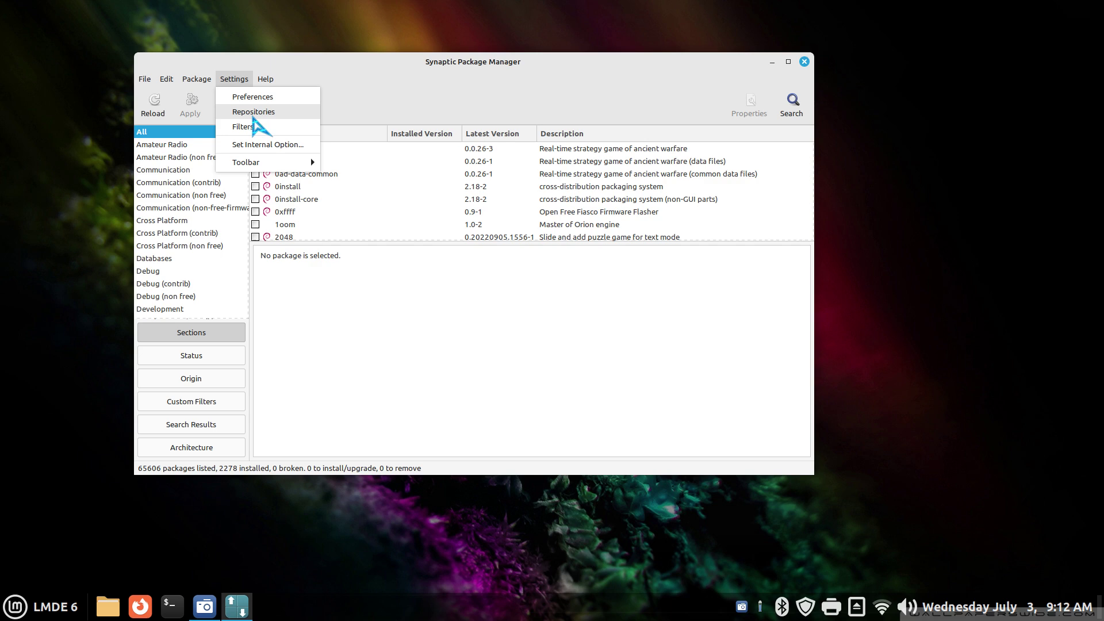
left_click(254, 115)
left_click_drag(353, 42, 419, 207)
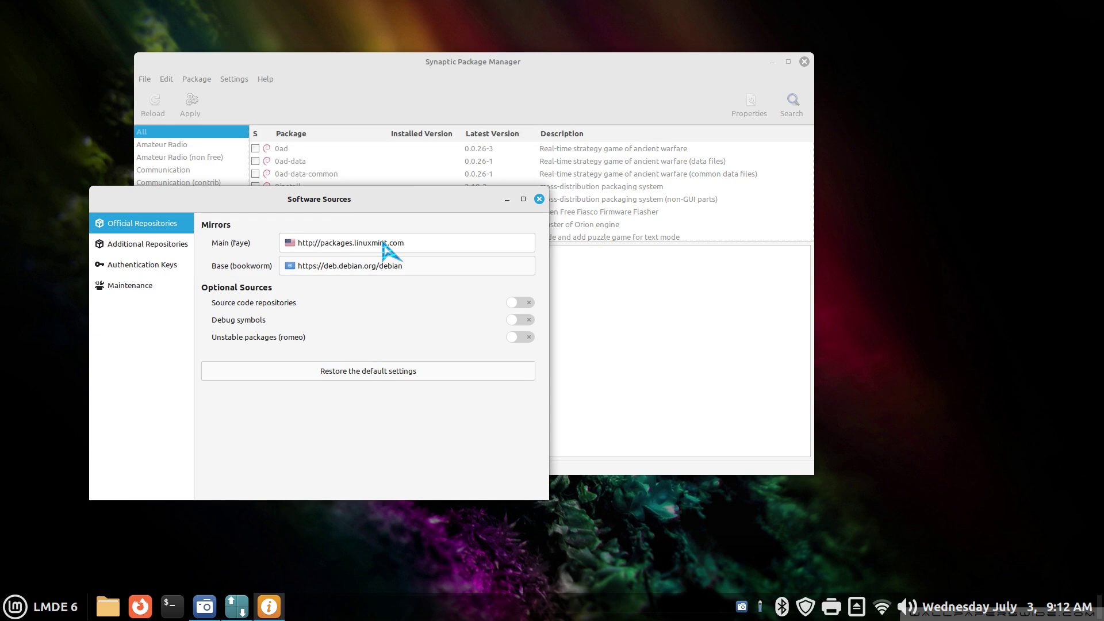
Sort the Main (faye) mirrors by speed, then cancel to keep packages.linuxmint.com
left_click(384, 249)
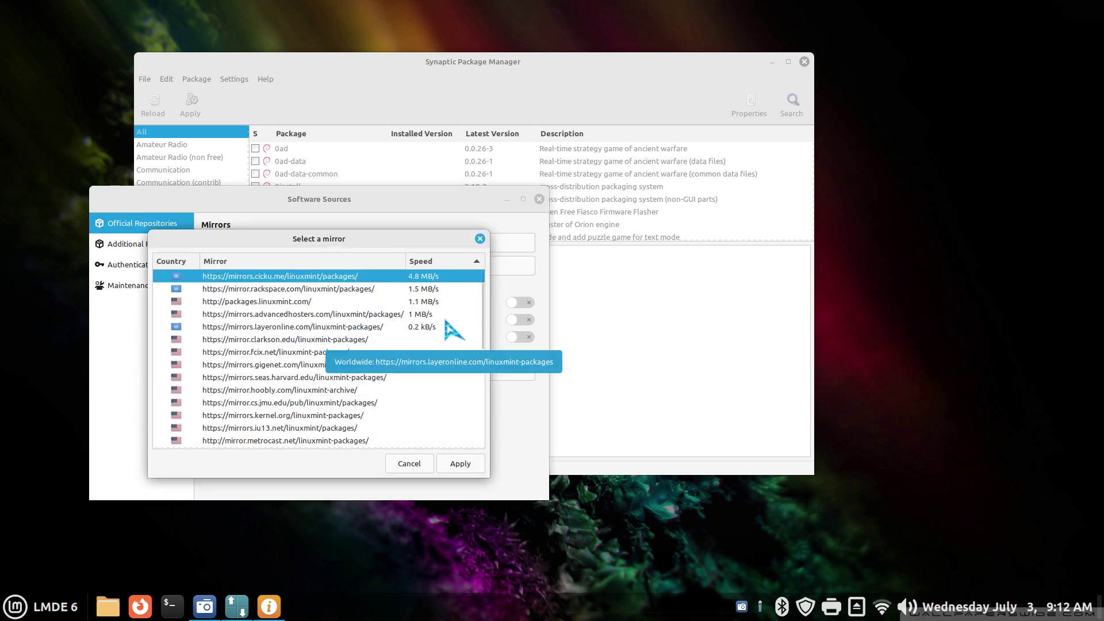
left_click_drag(485, 304, 476, 283)
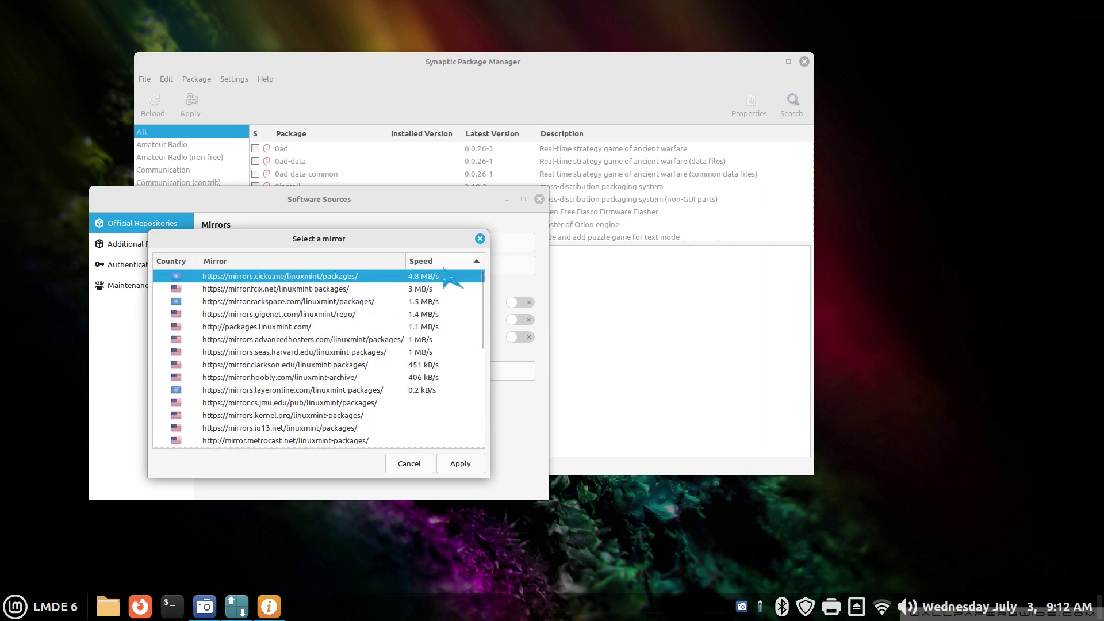
left_click(440, 262)
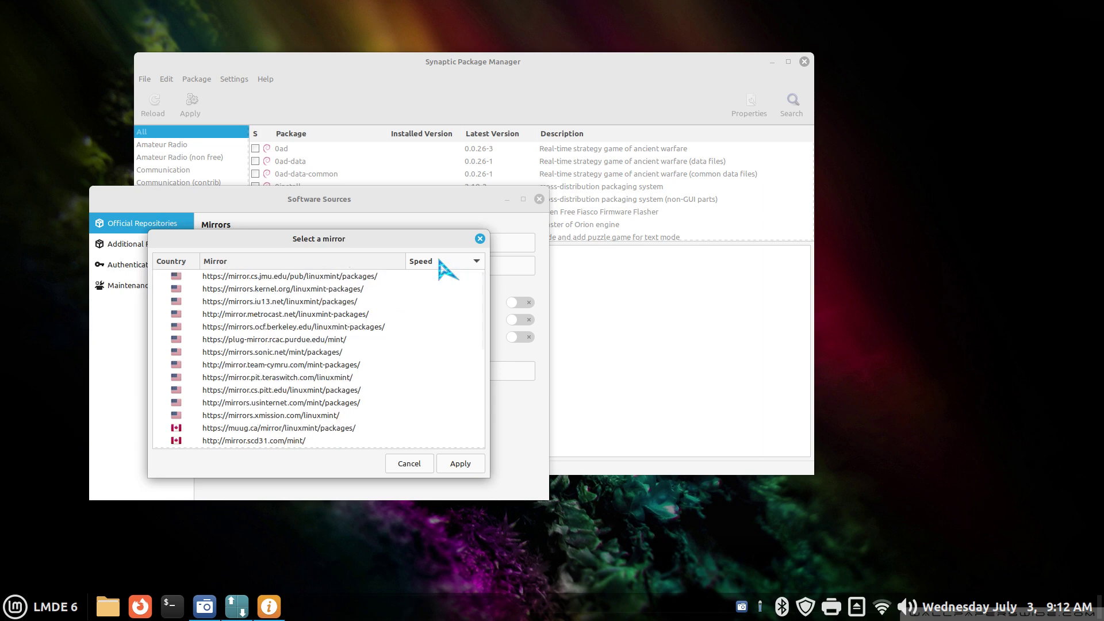
left_click(440, 262)
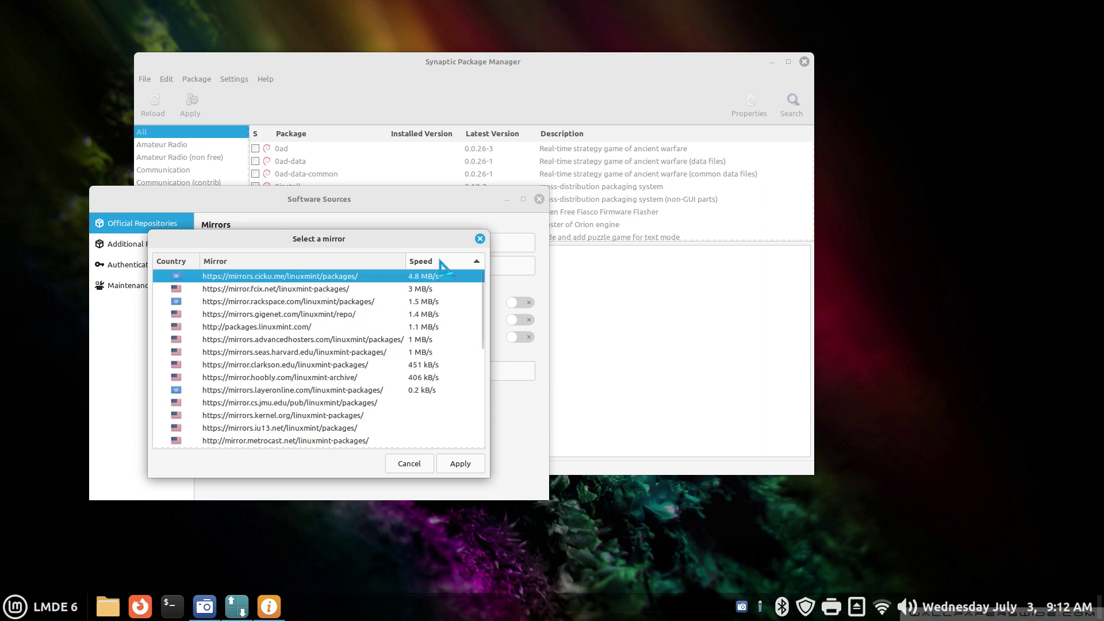
left_click(413, 461)
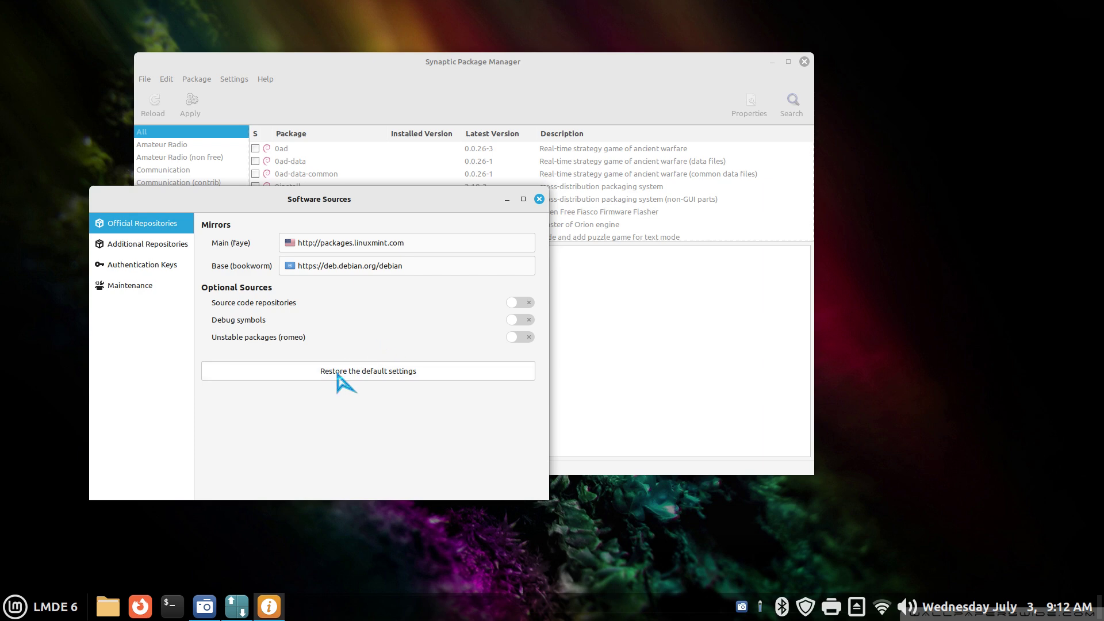
Close Software Sources, then close Synaptic Package Manager
left_click(539, 199)
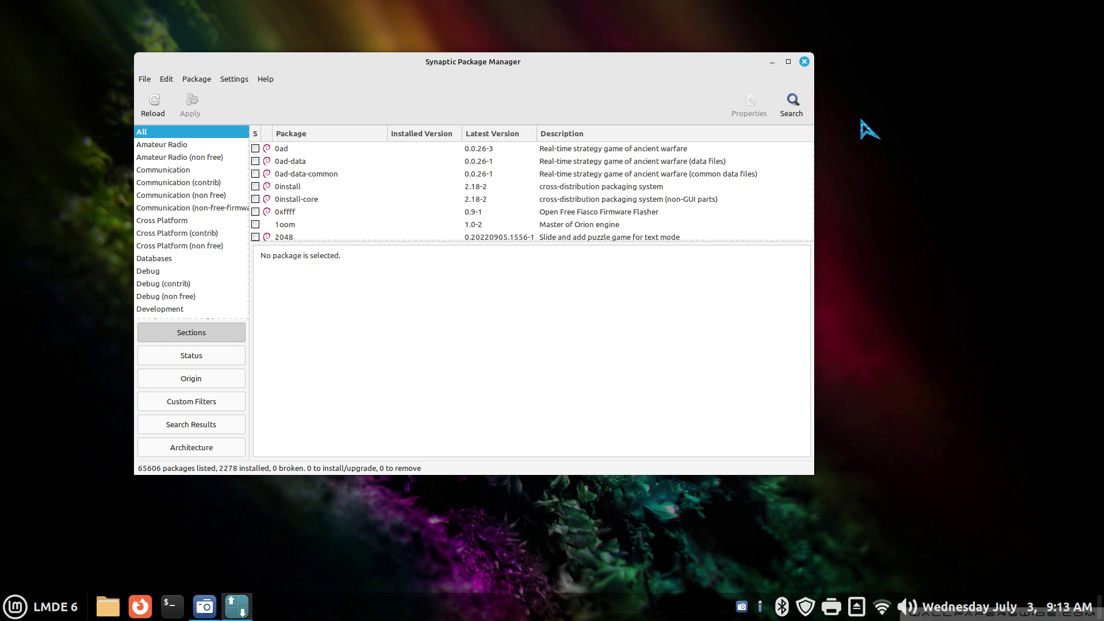
left_click(805, 61)
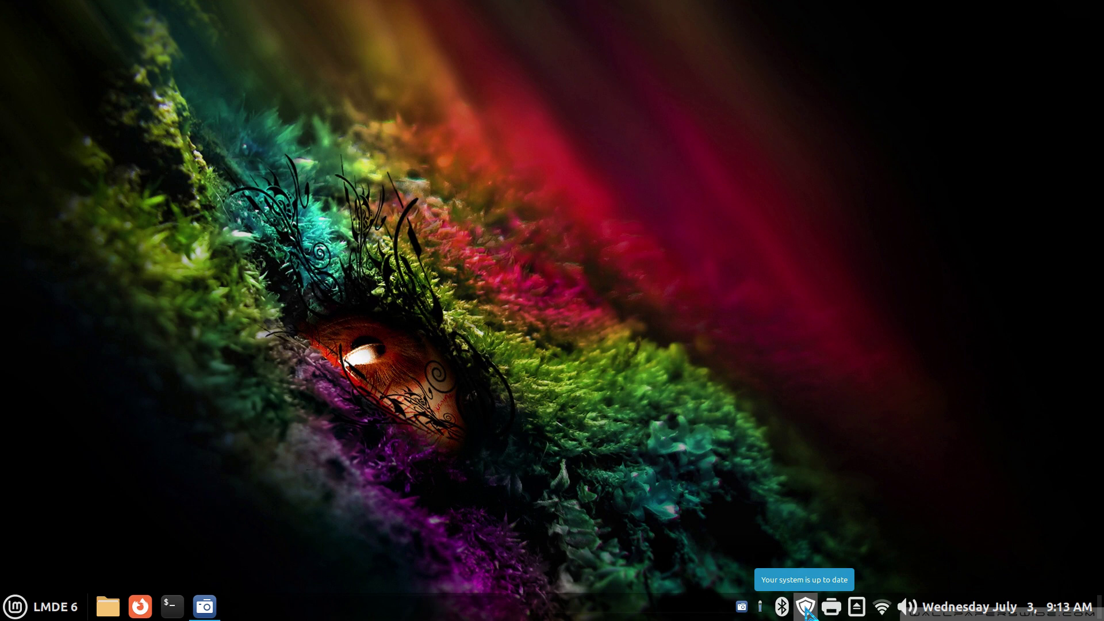
Open System Settings from the panel's context menu, scroll down, then close it
right_click(418, 615)
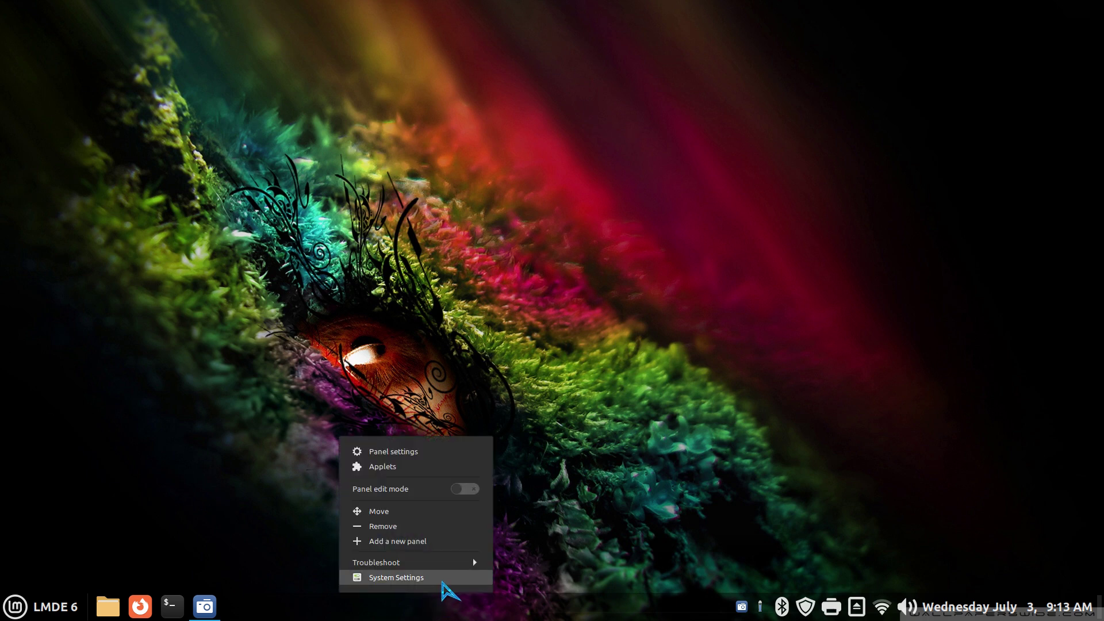
left_click(442, 582)
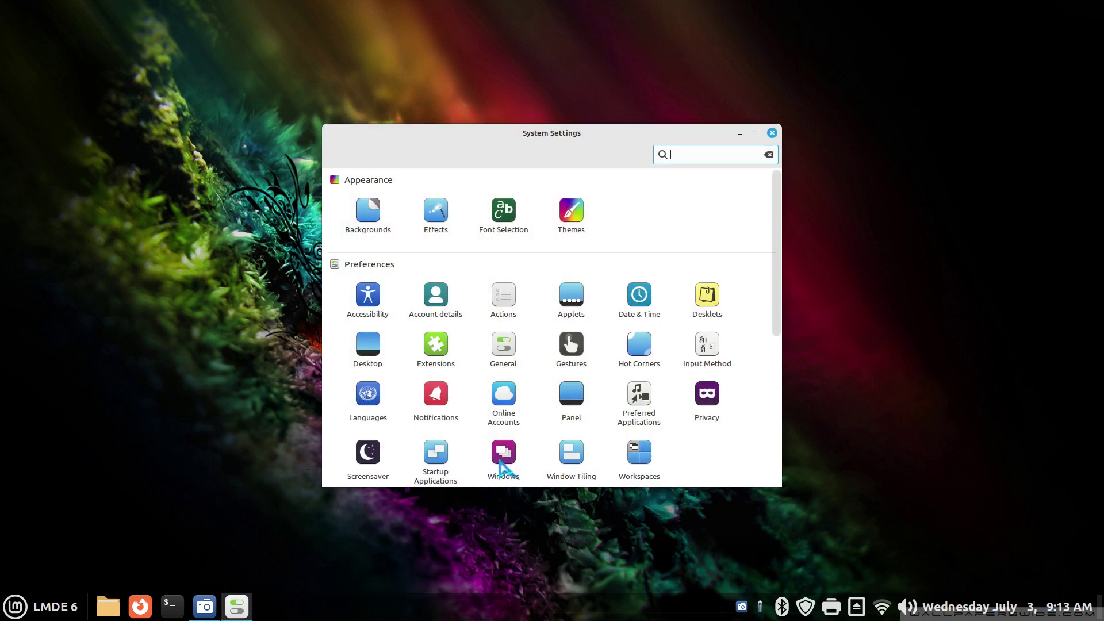
scroll(505, 460, "down", 5)
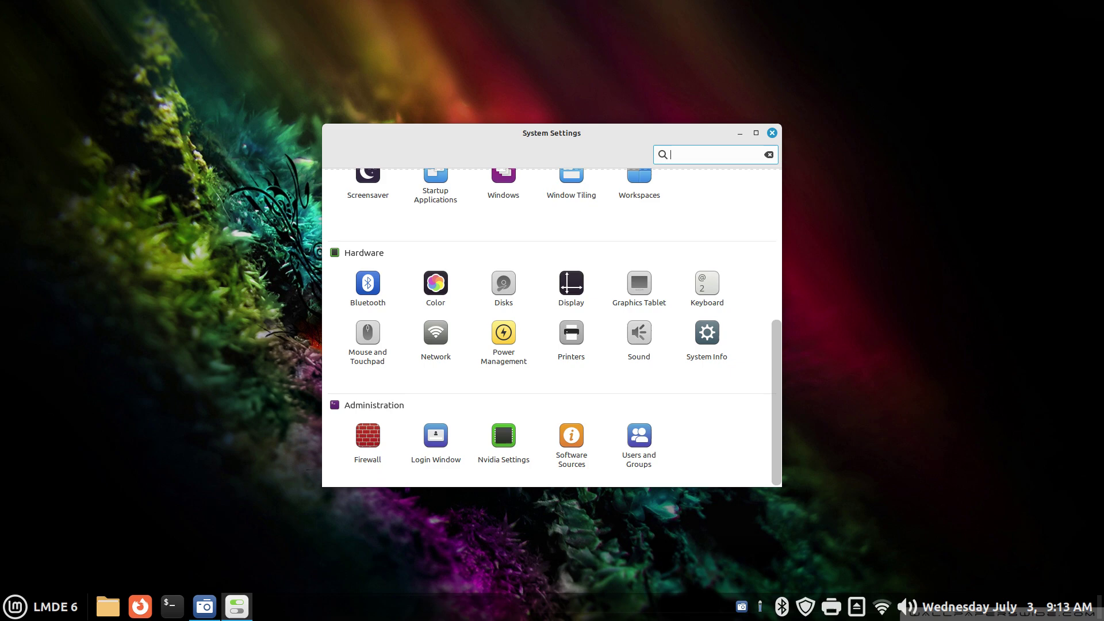
left_click(773, 133)
Reopen System Settings, launch Software Sources from Administration with the password, then close it
left_click(17, 607)
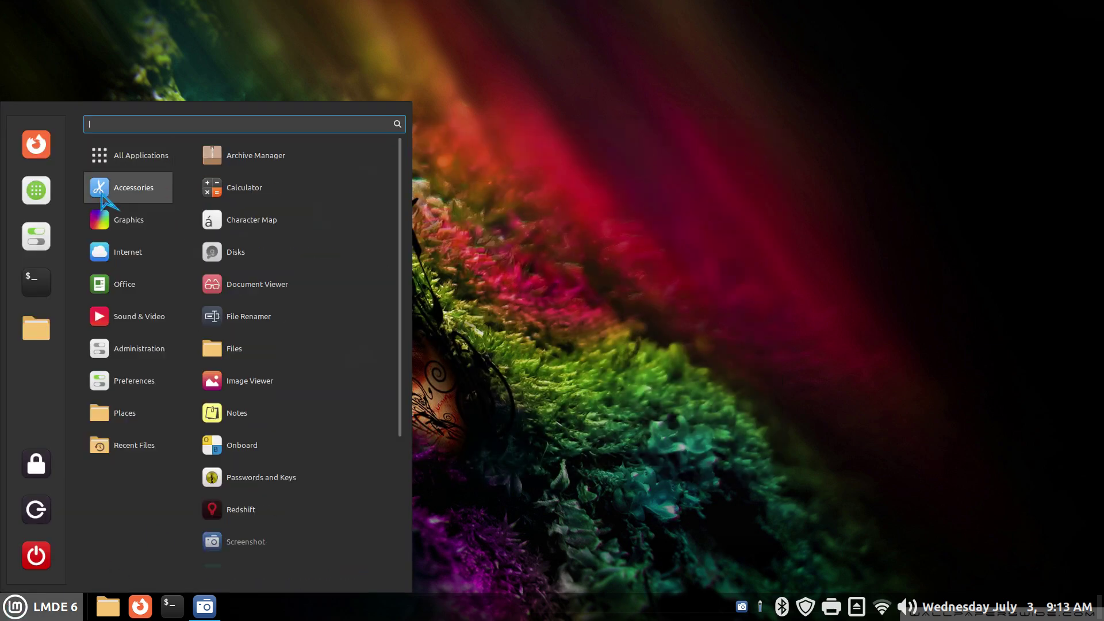
left_click(41, 235)
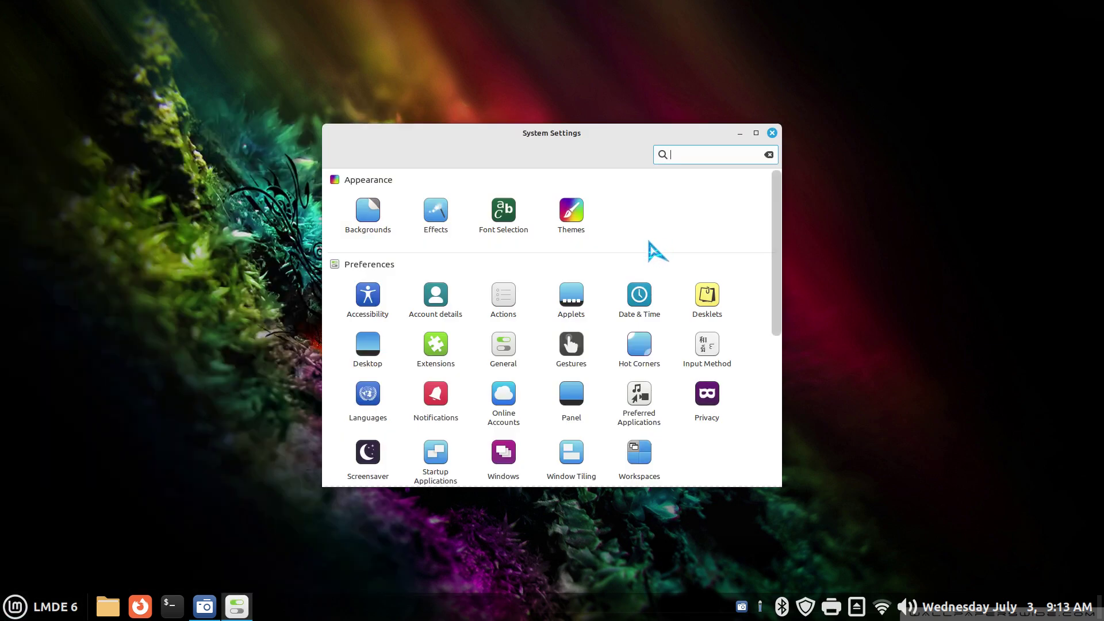
scroll(656, 247, "down", 5)
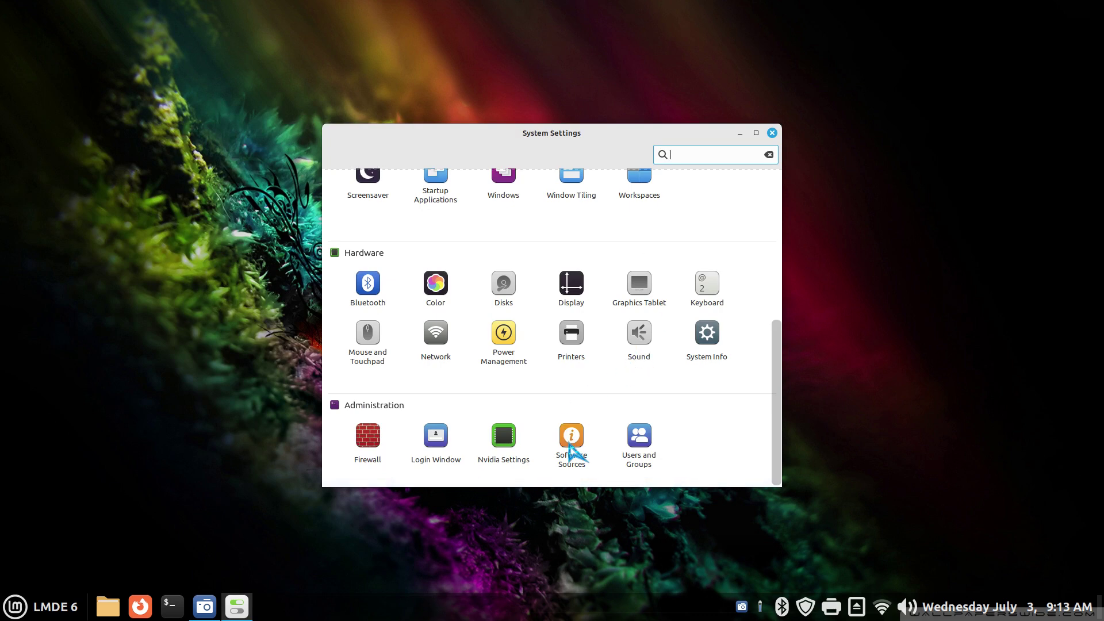
left_click(571, 446)
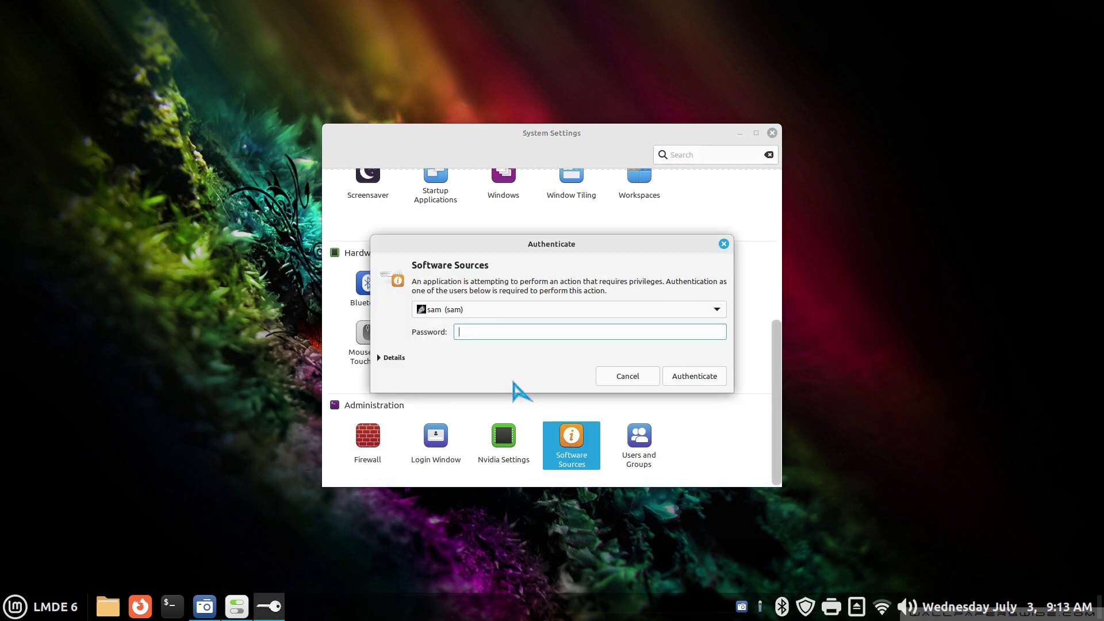
type("•••")
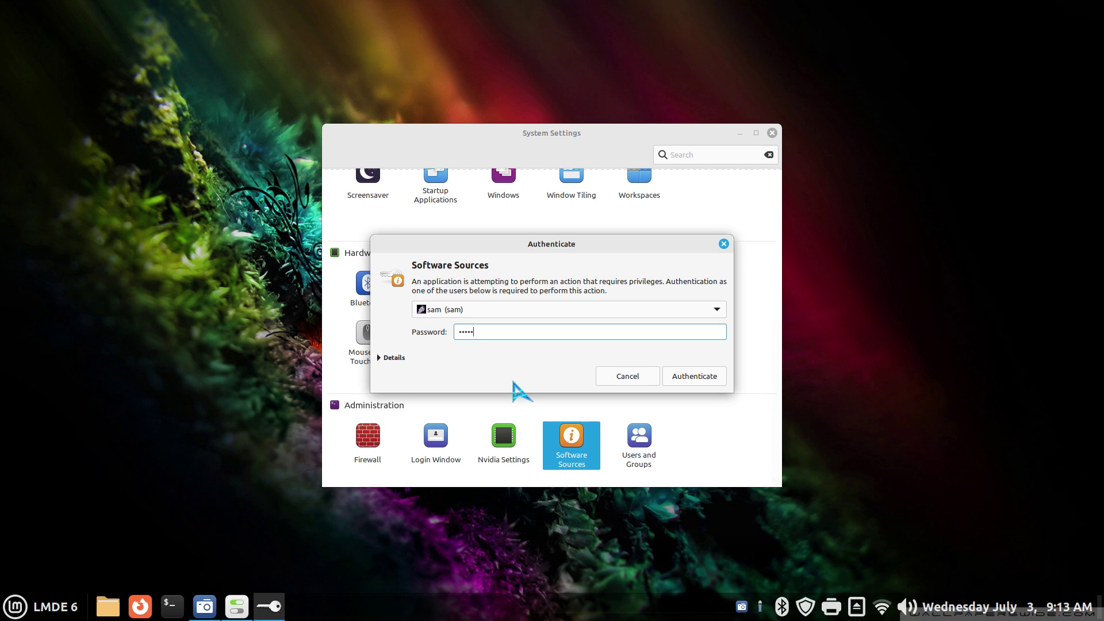
key("Return")
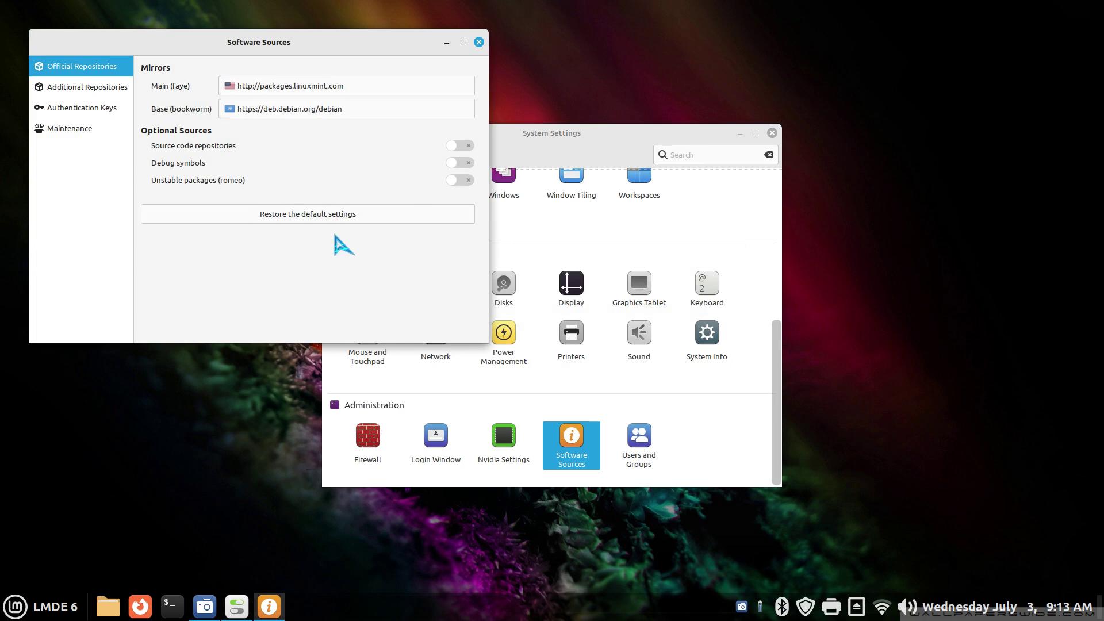
left_click(479, 42)
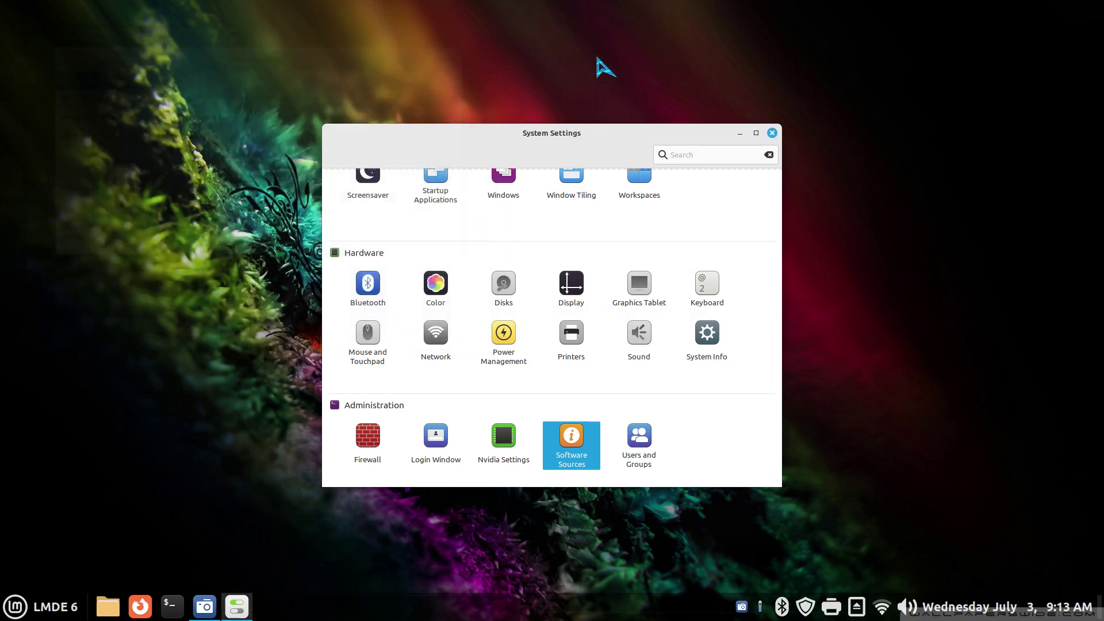
Close System Settings, open Update Manager from the tray shield, and show its Edit menu
left_click(772, 133)
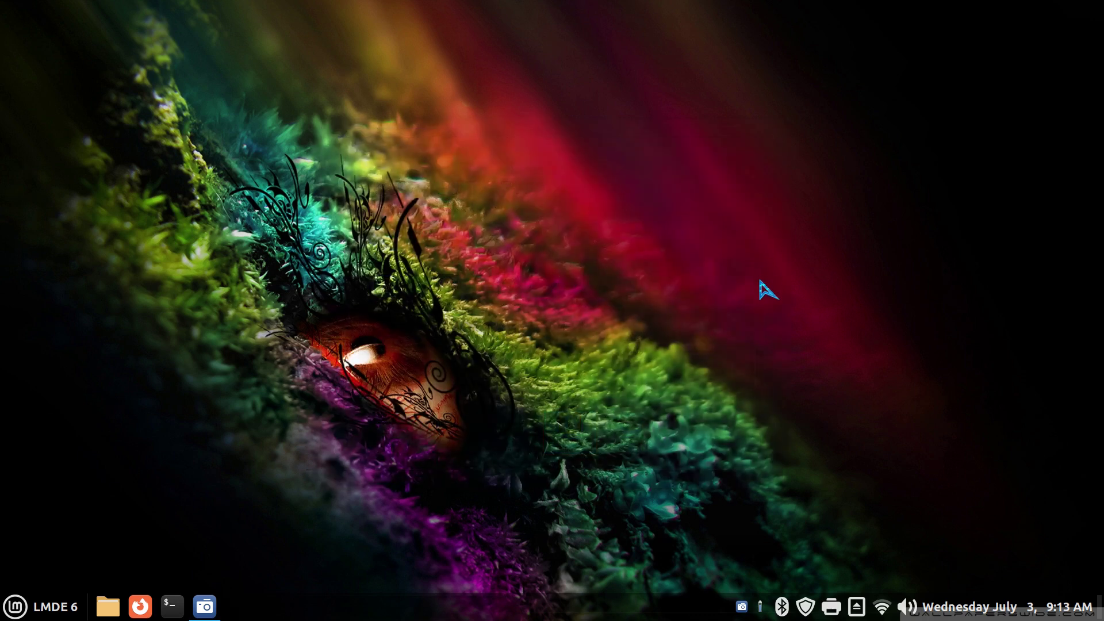
right_click(808, 612)
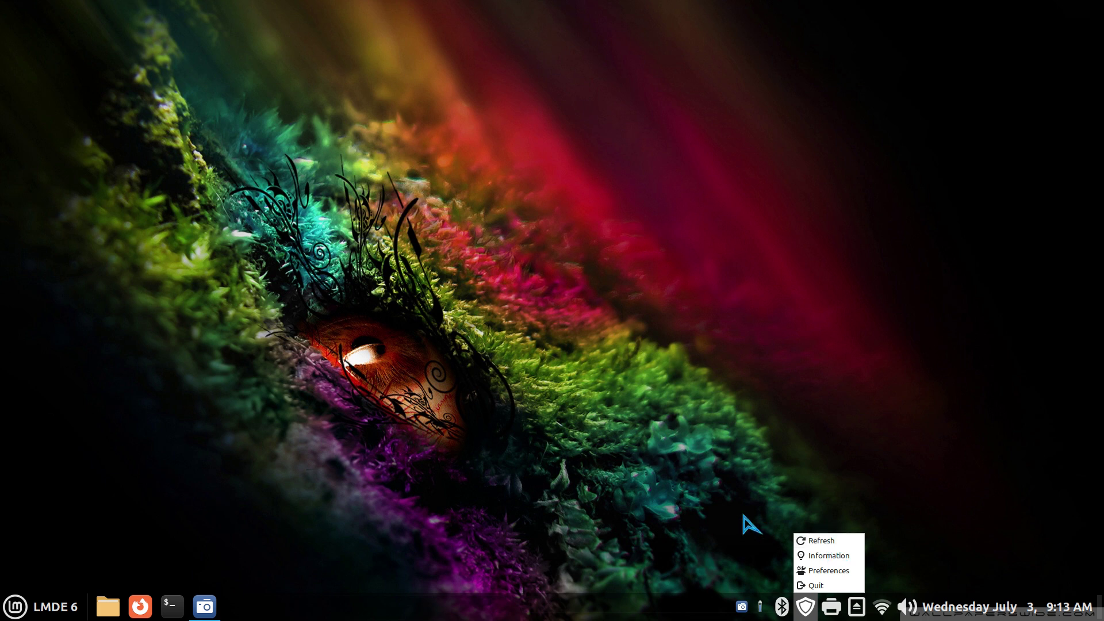
left_click(805, 607)
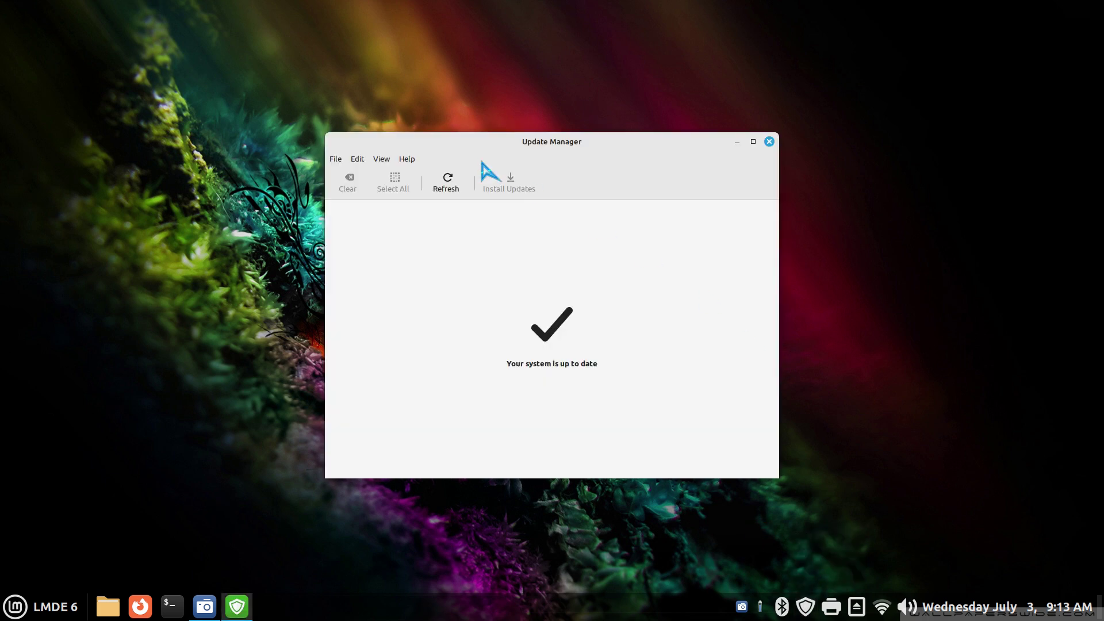
left_click(357, 160)
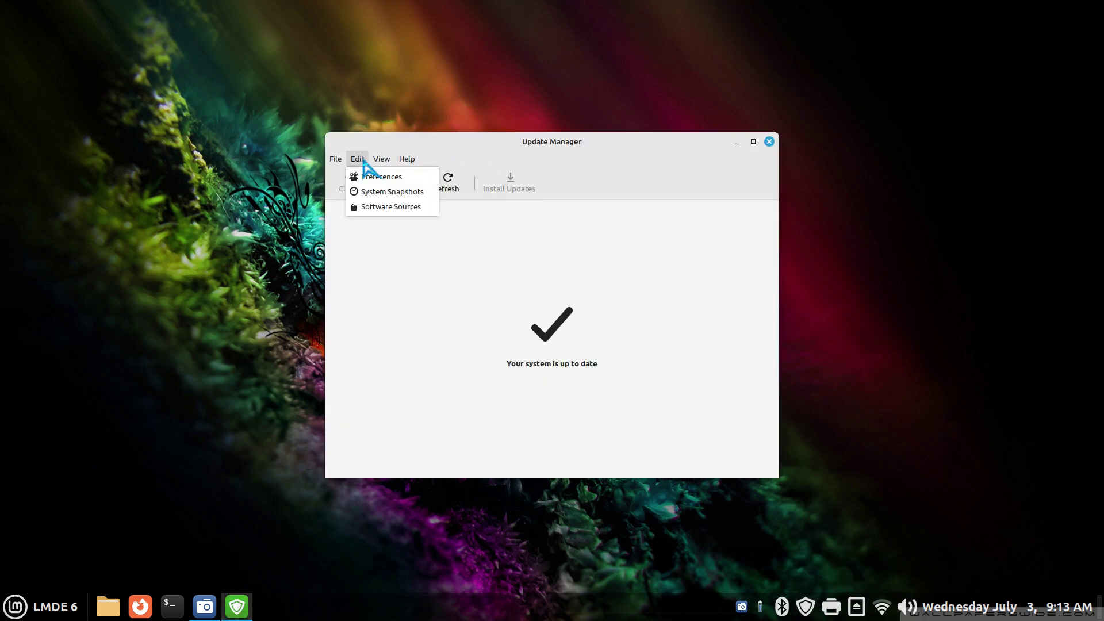
In Edit > Software Sources, sort Main mirrors fastest first and apply mirrors.cicku.me
left_click(379, 207)
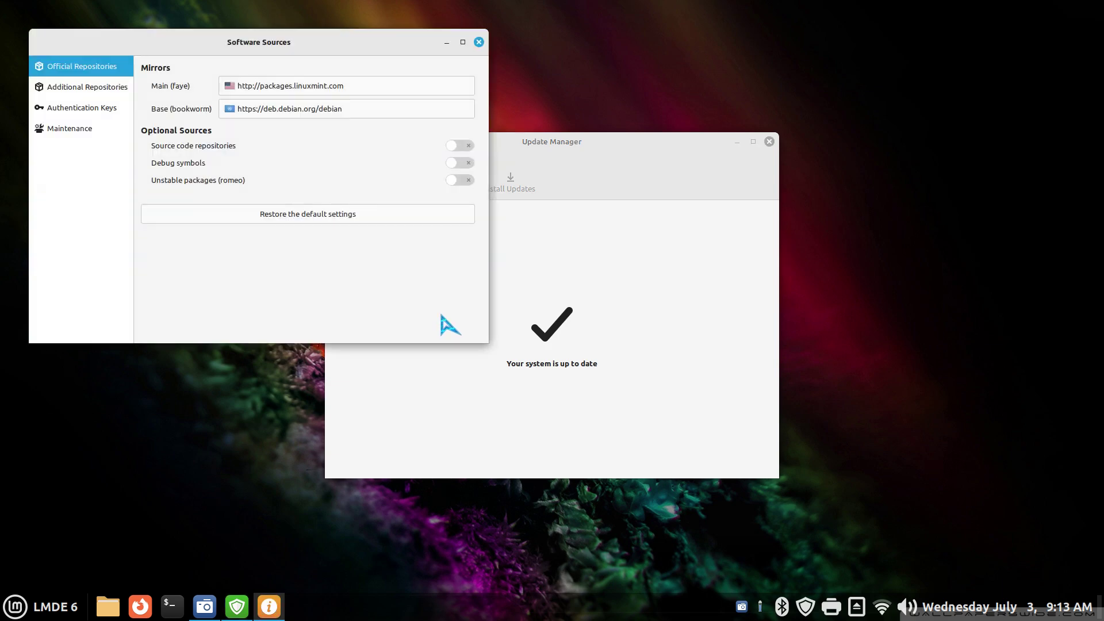
left_click_drag(306, 50, 496, 214)
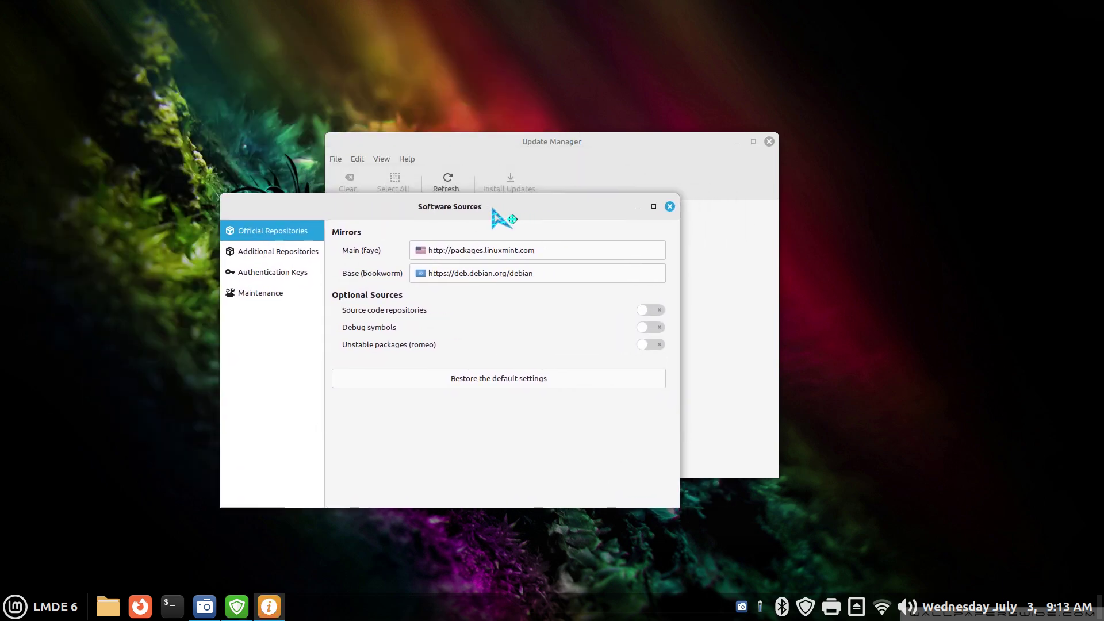
left_click(490, 253)
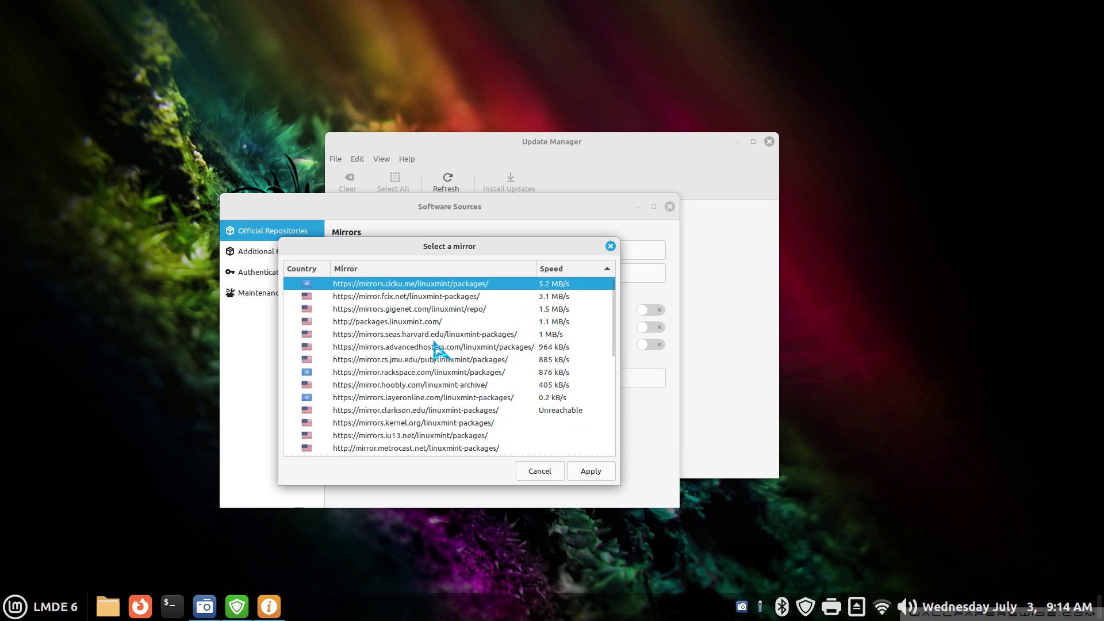
left_click(584, 269)
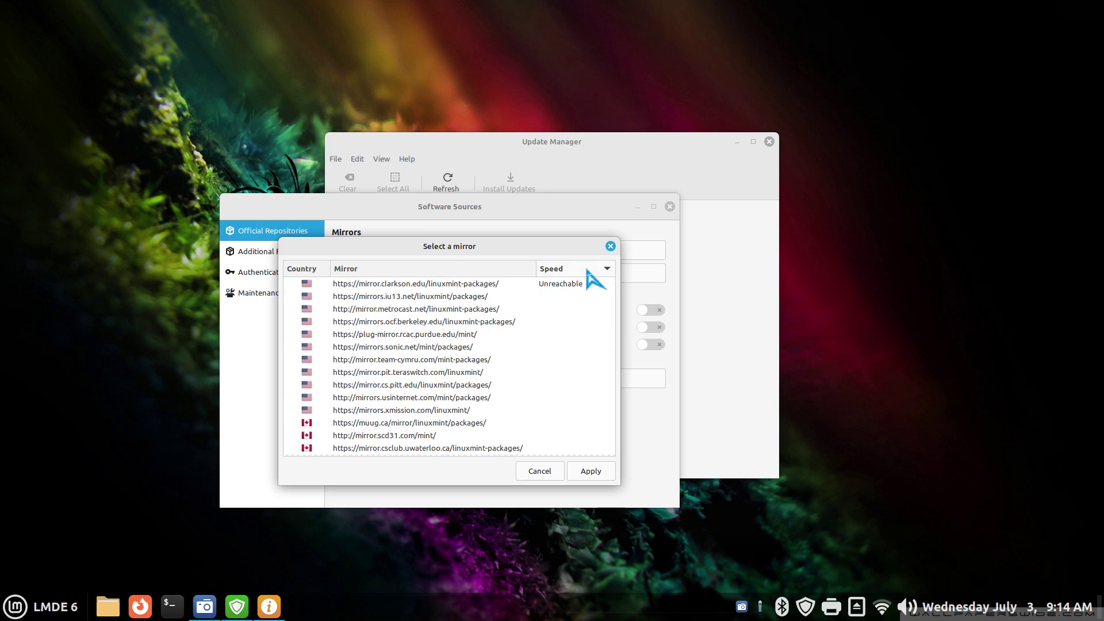
left_click(586, 269)
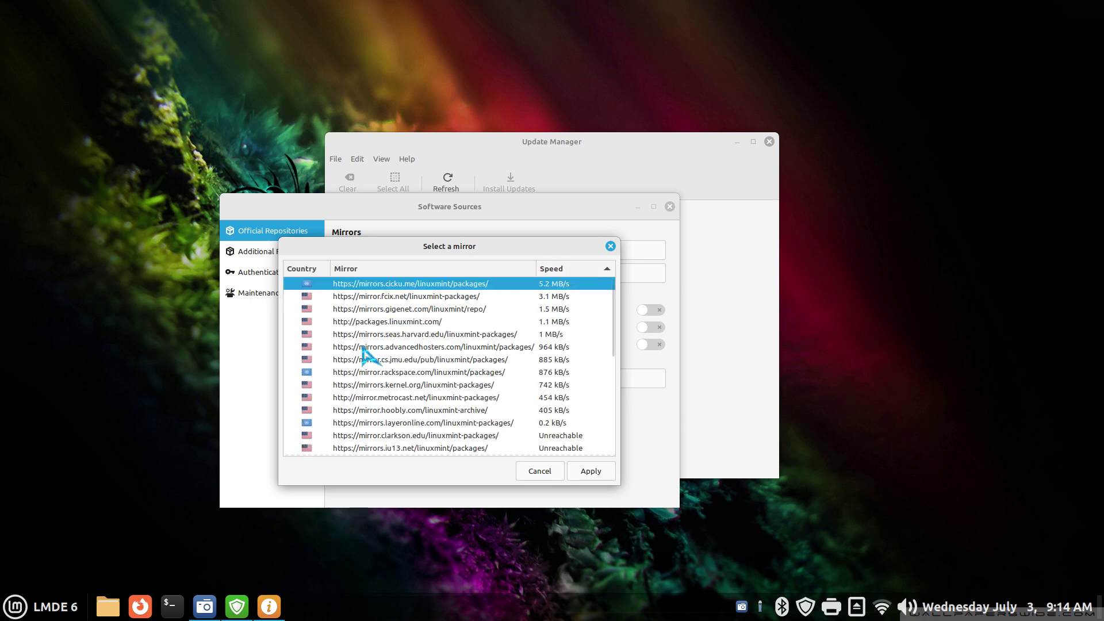
scroll(363, 348, "down", 5)
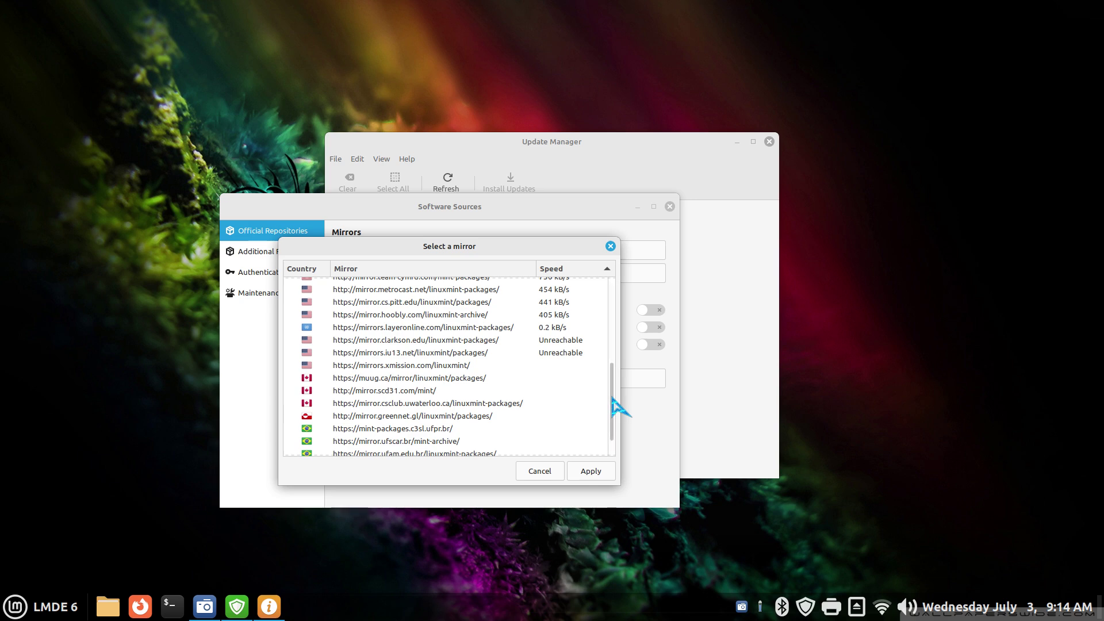
left_click_drag(613, 411, 617, 289)
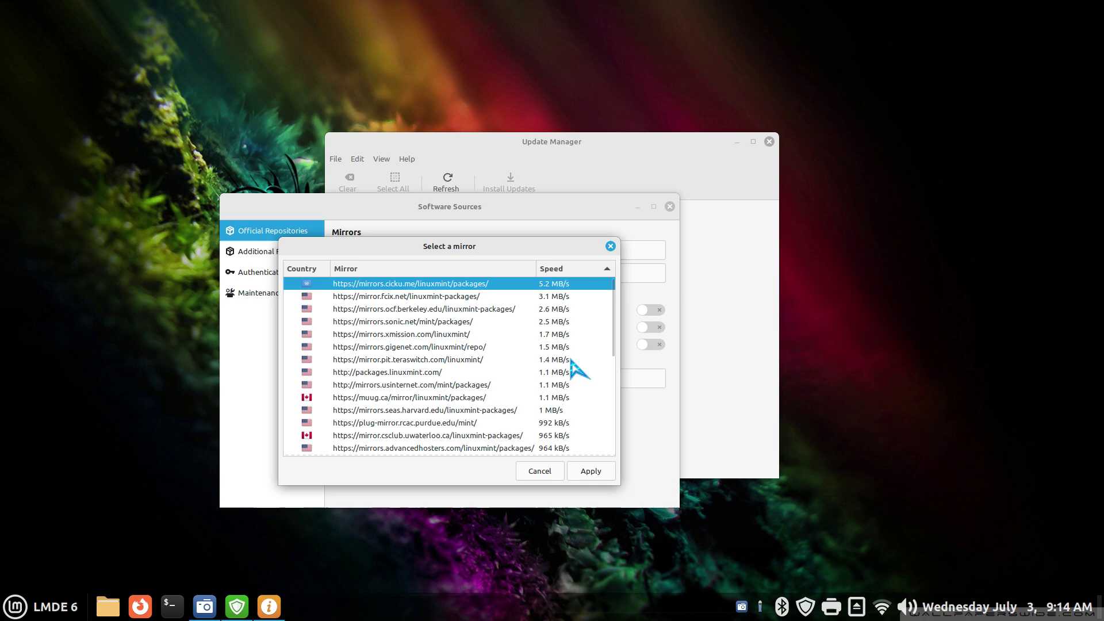
left_click(586, 473)
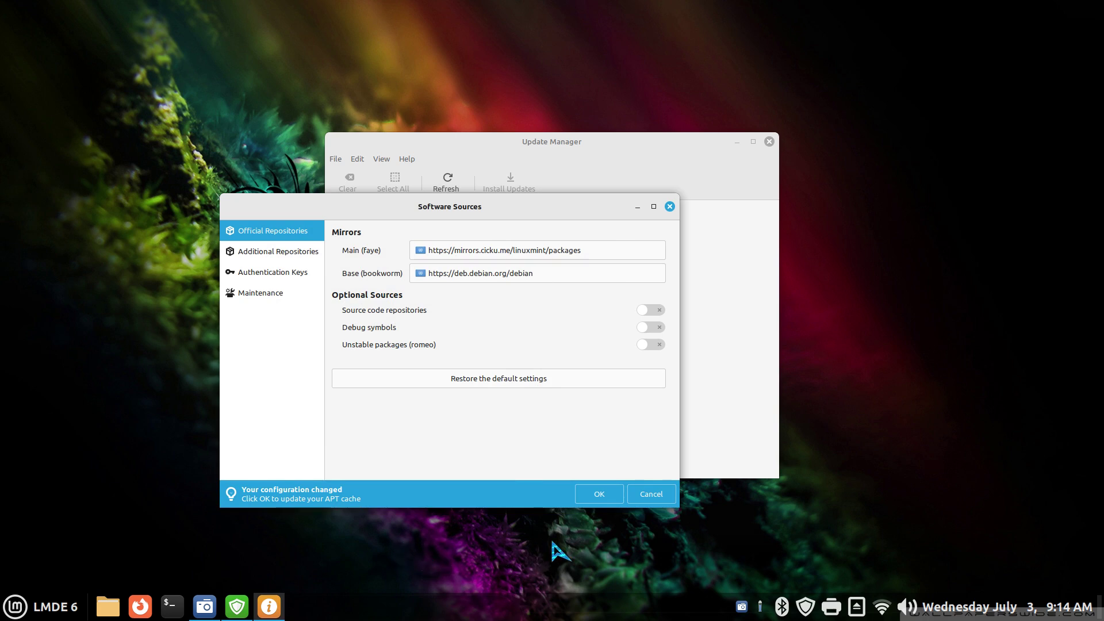
Confirm the change to update the APT cache with details shown, then list Base mirrors
left_click(598, 494)
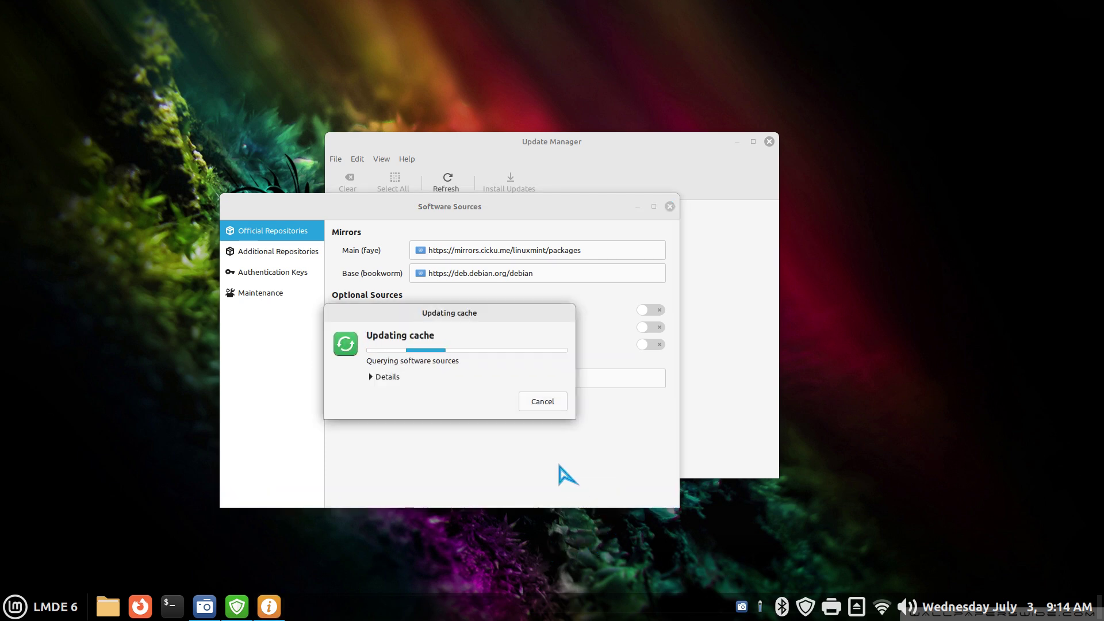
left_click(371, 376)
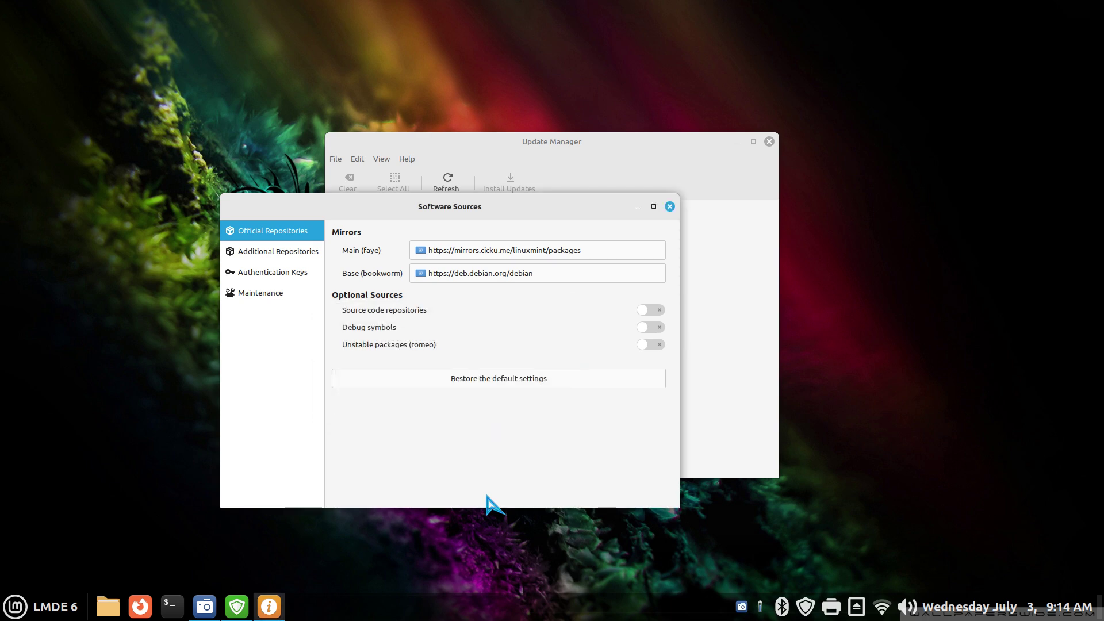
left_click(468, 279)
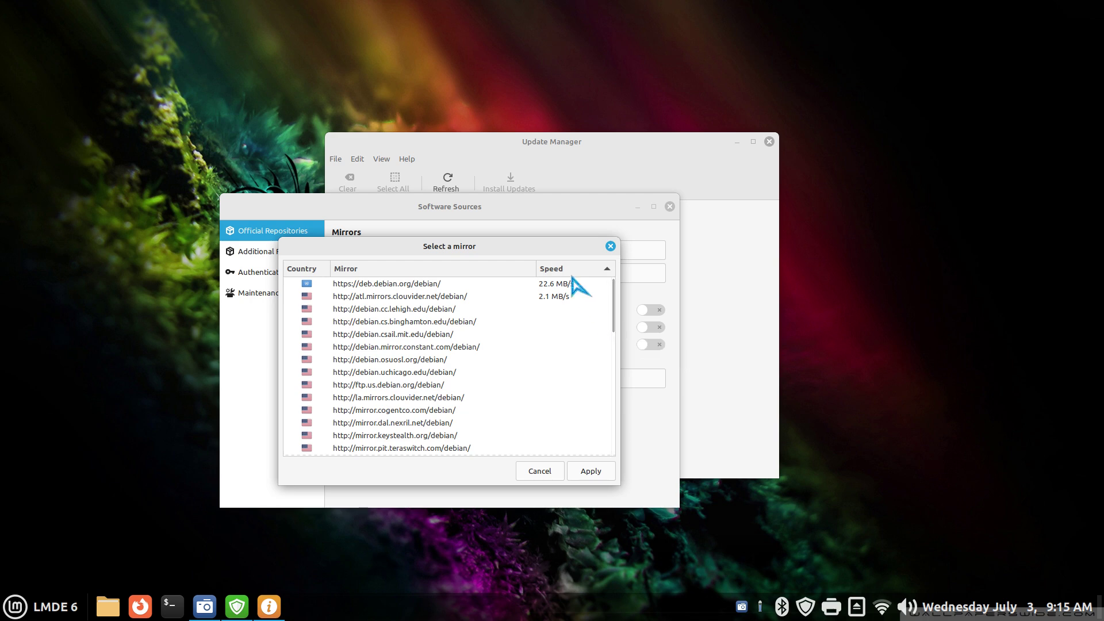
Cancel the Base mirror list, close Software Sources, refresh Update Manager, then close it
left_click(538, 472)
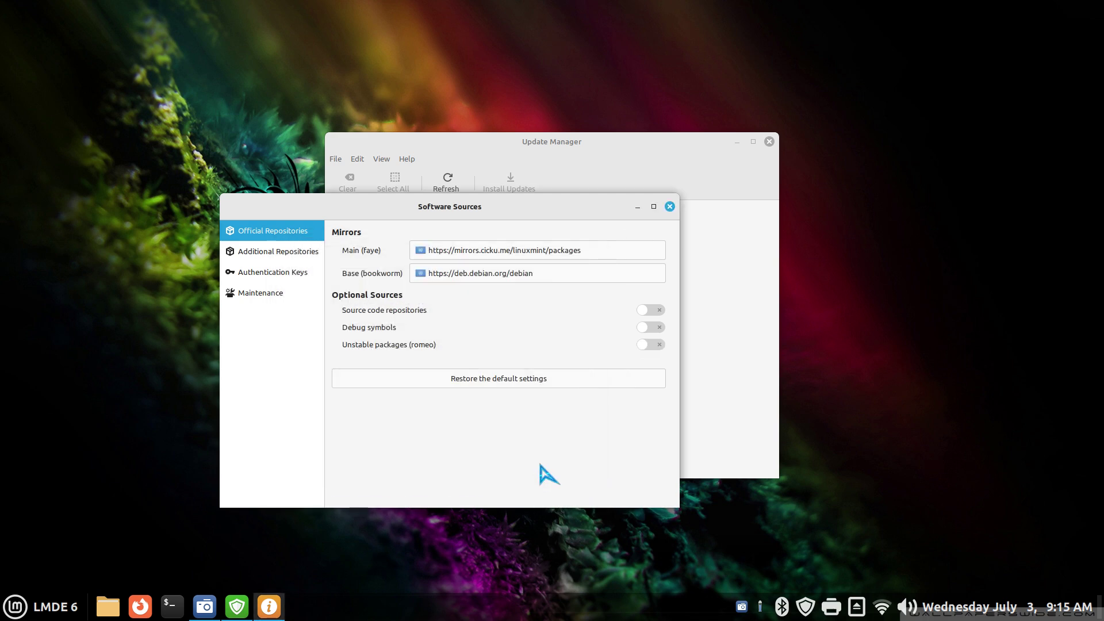
left_click(670, 206)
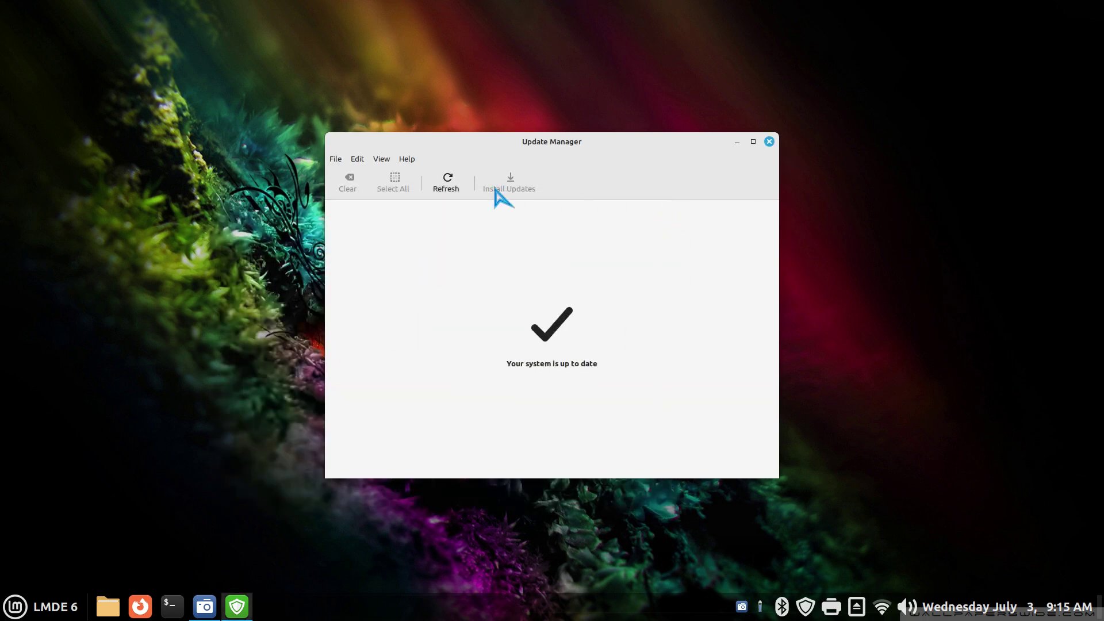
left_click(447, 189)
left_click(769, 142)
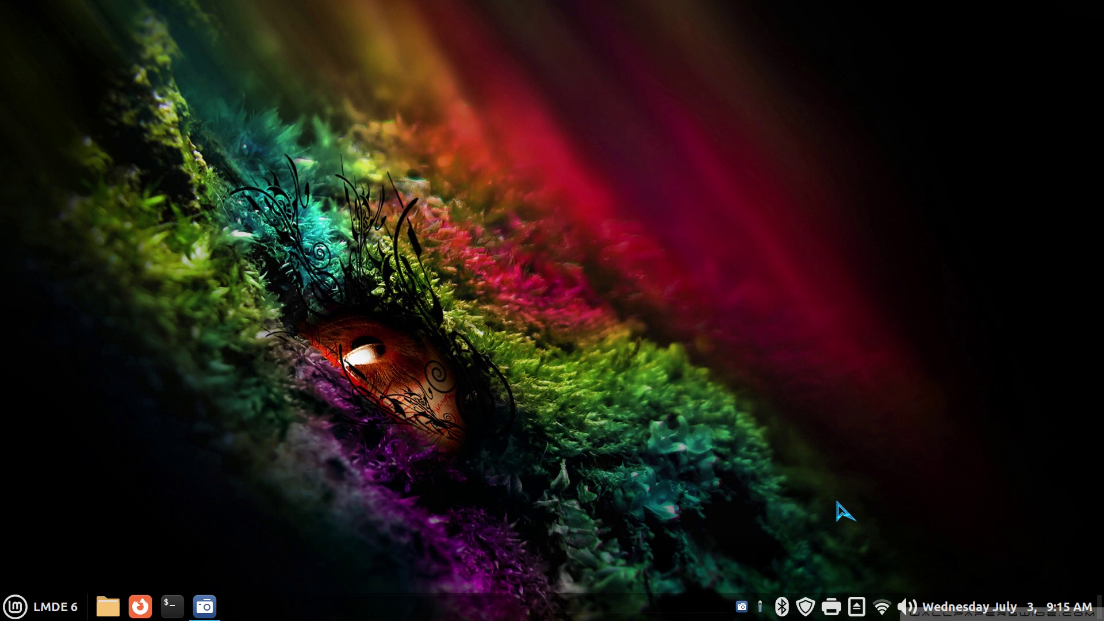
Check for updates from the tray notifier, reopen Update Manager, browse its Edit menu, then close it
right_click(806, 605)
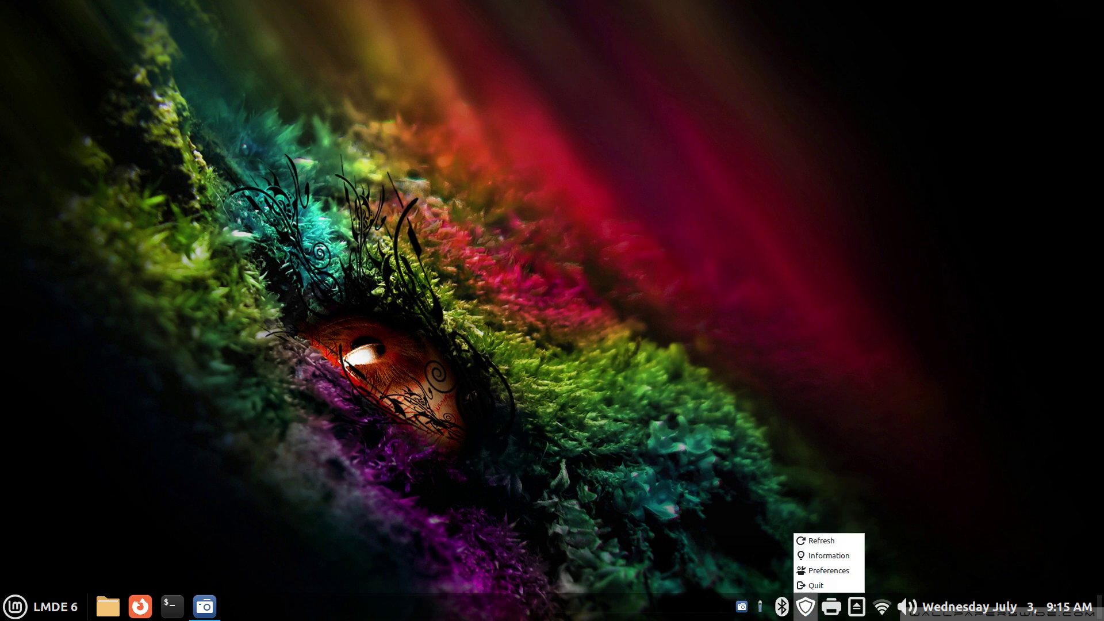
left_click(826, 541)
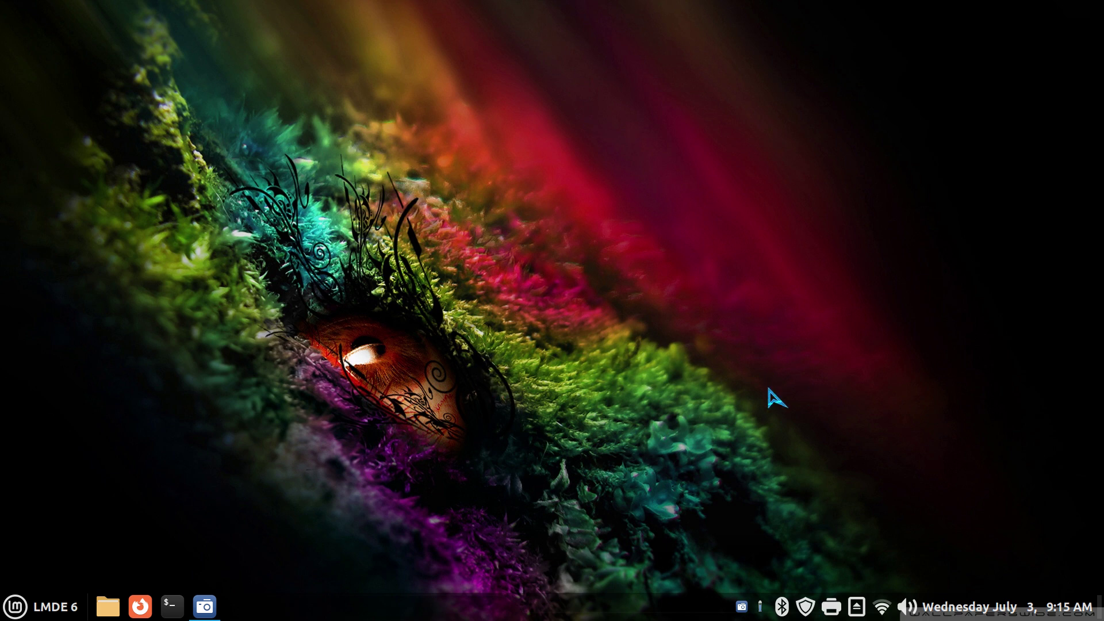
left_click(812, 611)
left_click(354, 161)
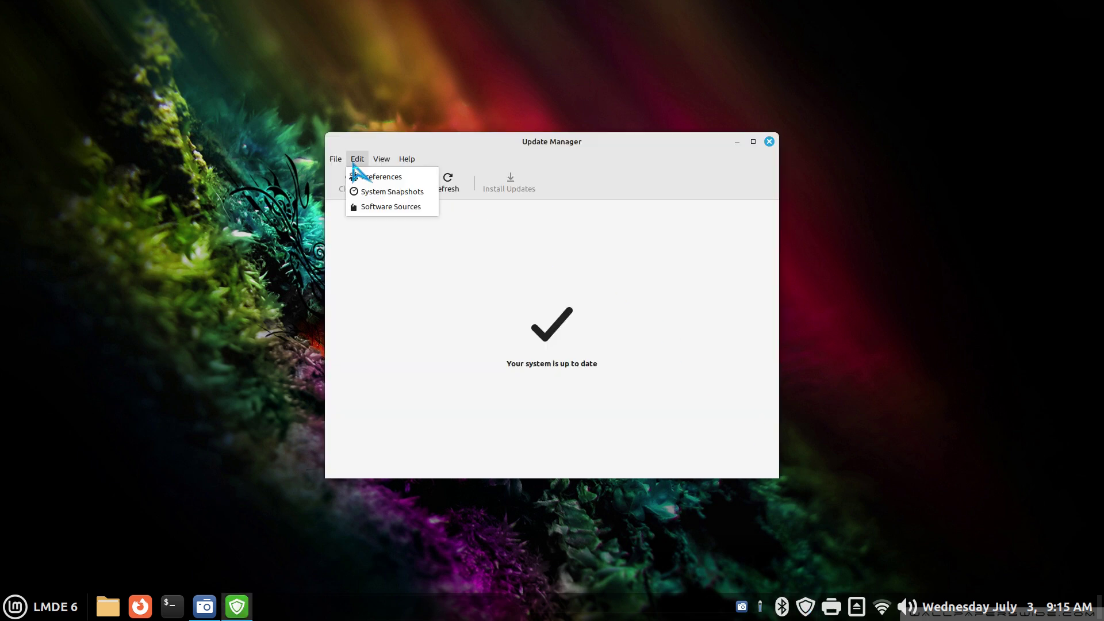
left_click(768, 140)
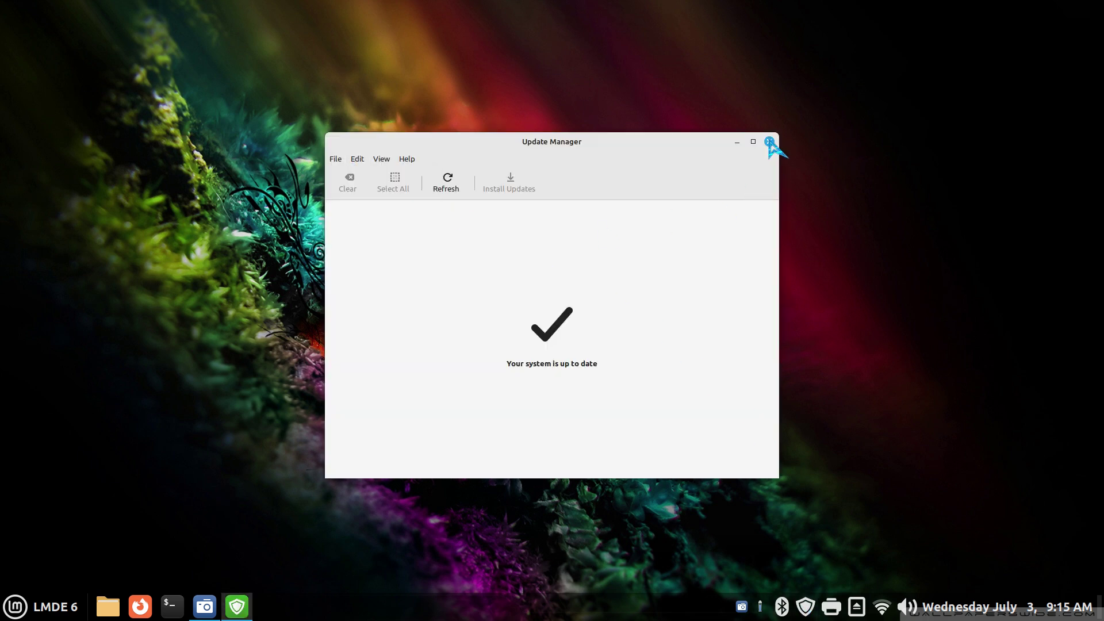
left_click(770, 142)
Open Software Sources from System Settings' Administration section and authenticate with the password
right_click(455, 601)
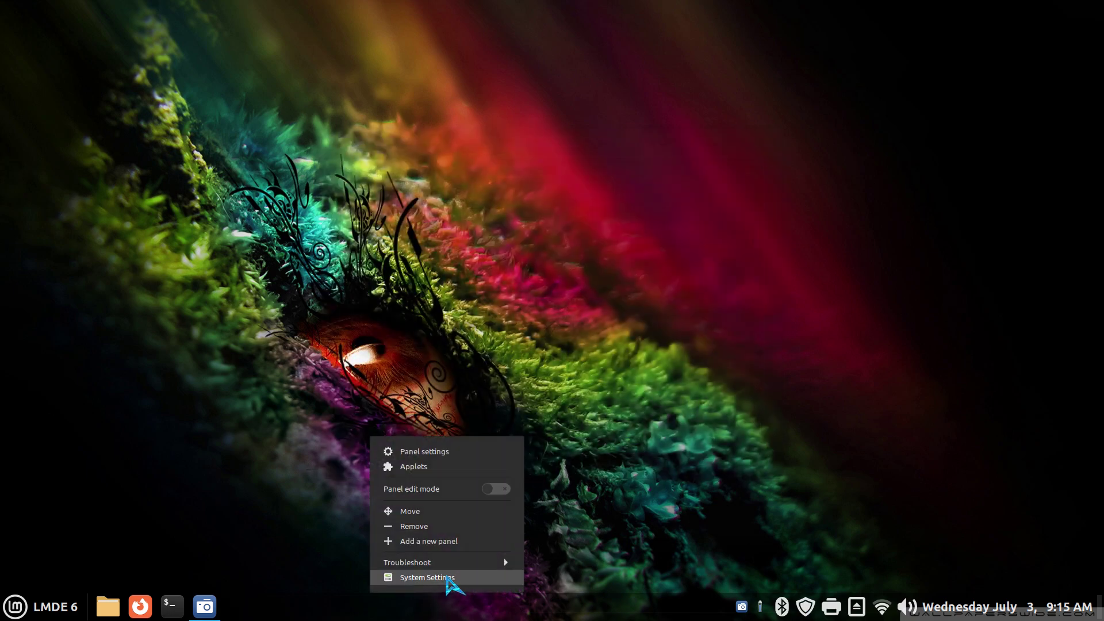
left_click(448, 578)
scroll(598, 313, "down", 5)
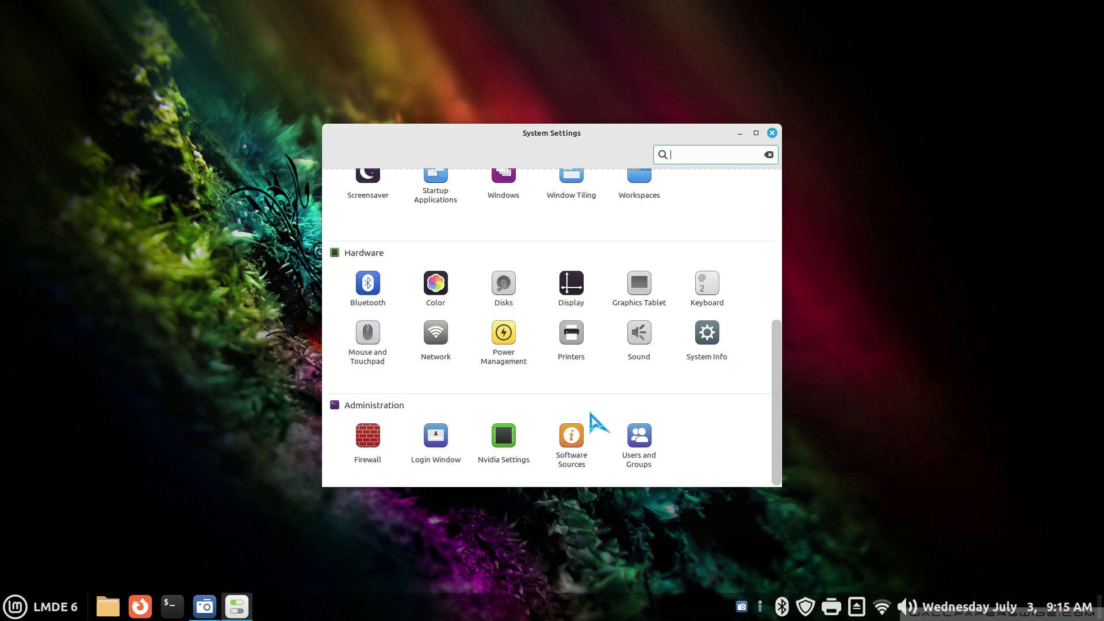
left_click(575, 436)
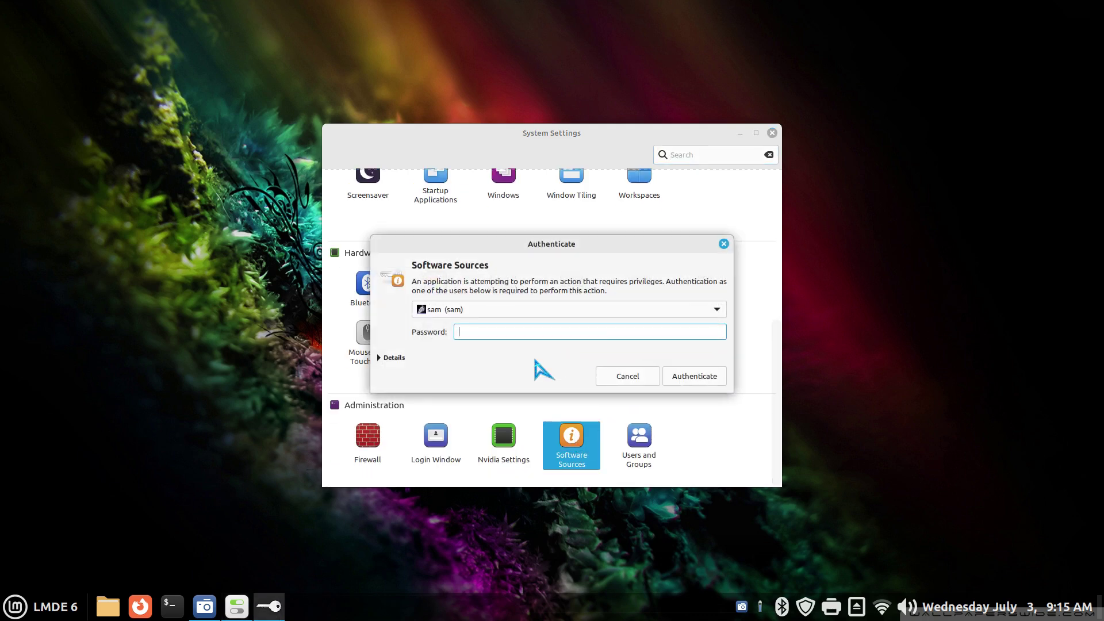
key("Return")
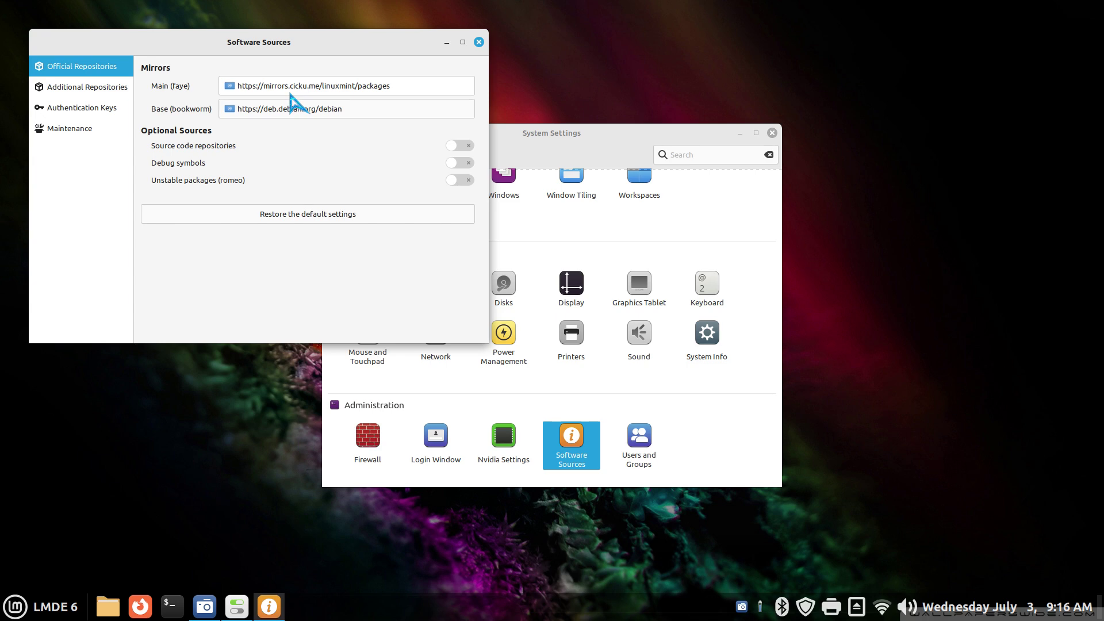
Restore the default Linux Mint mirrors, update the APT cache, and close Software Sources
left_click(288, 216)
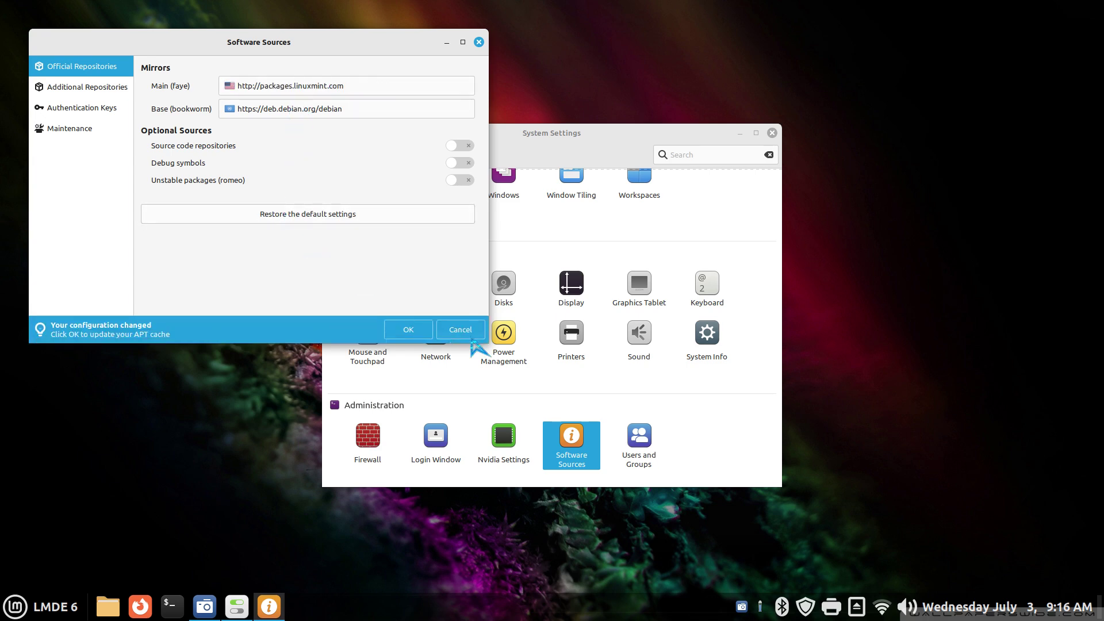
left_click(405, 331)
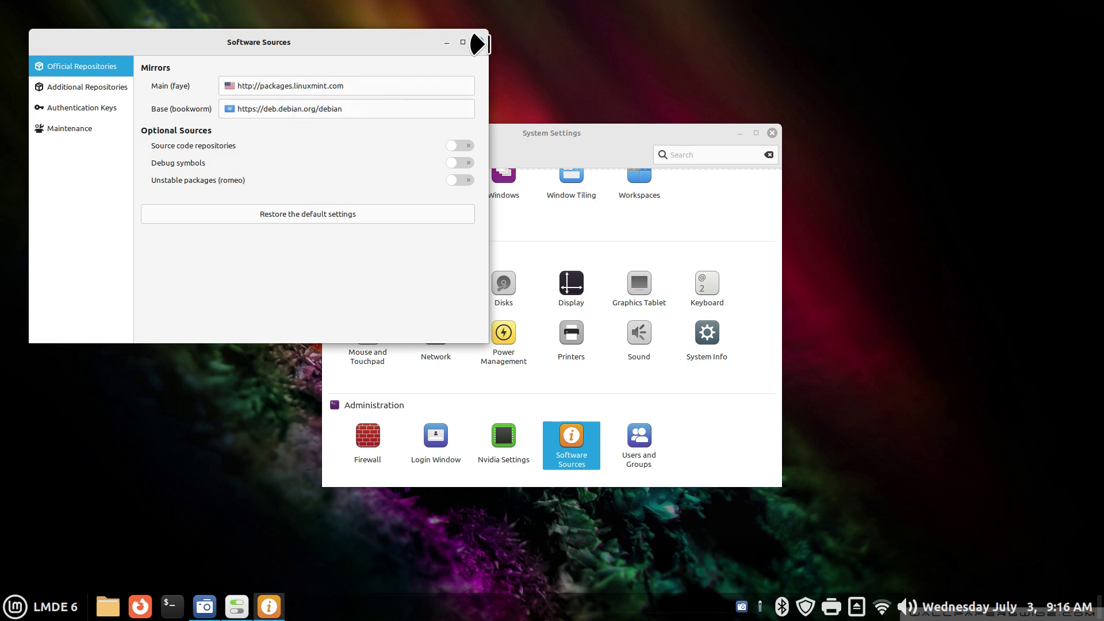
left_click(479, 43)
left_click(772, 133)
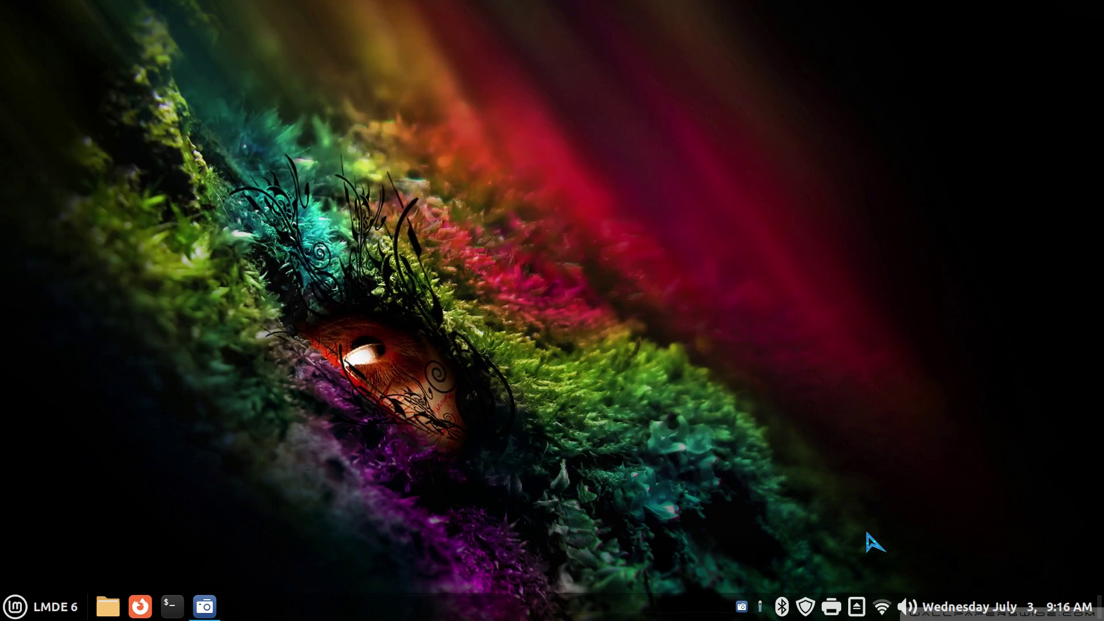
right_click(808, 611)
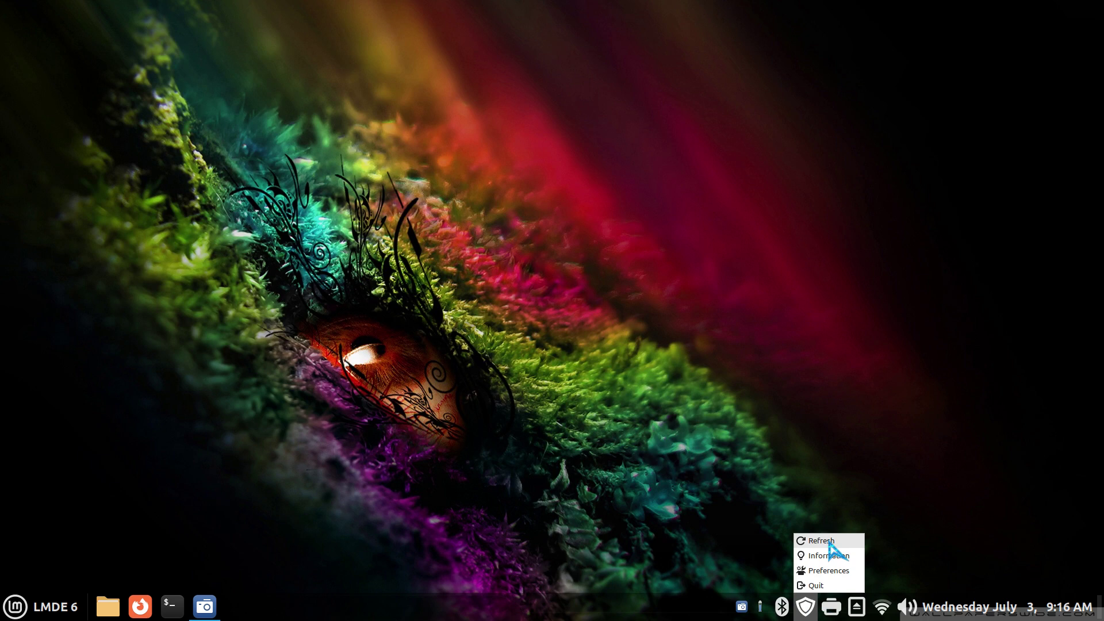
left_click(719, 529)
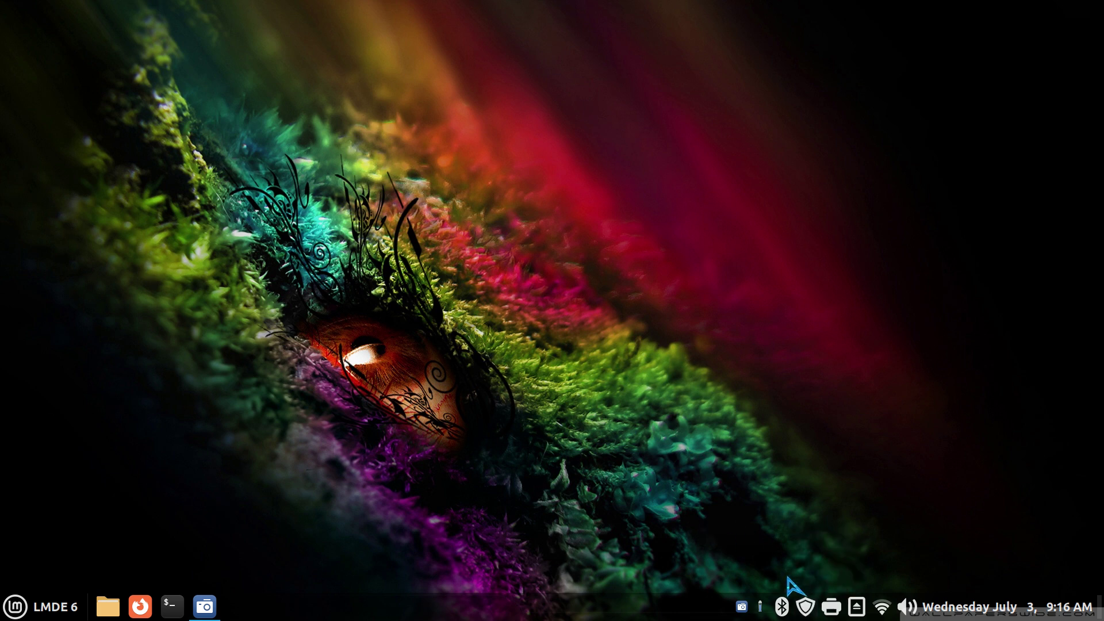
right_click(805, 613)
left_click(820, 542)
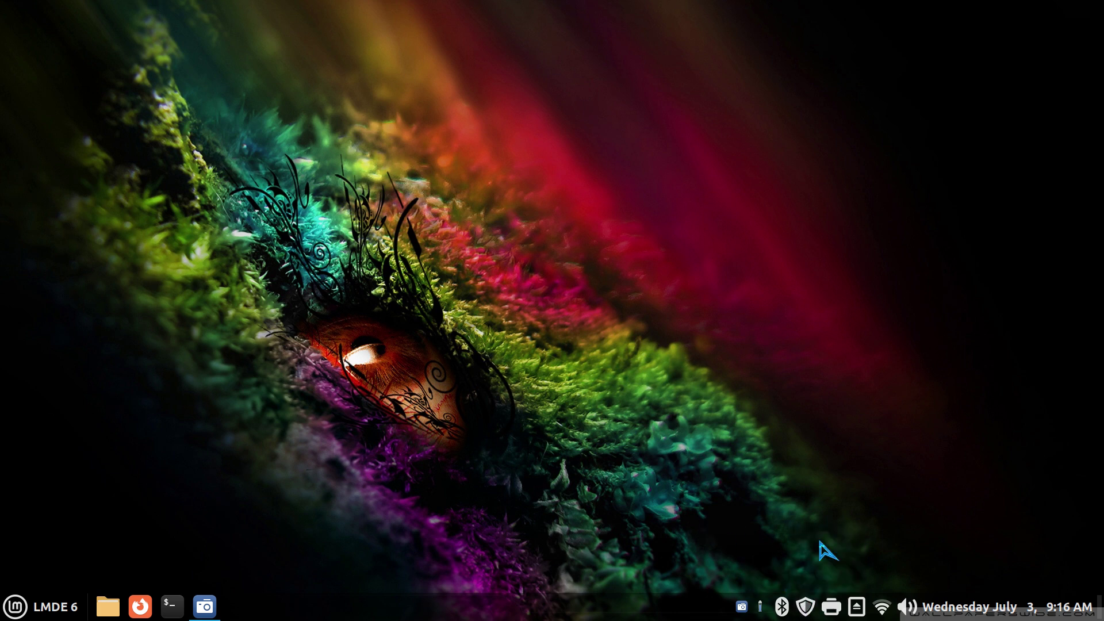